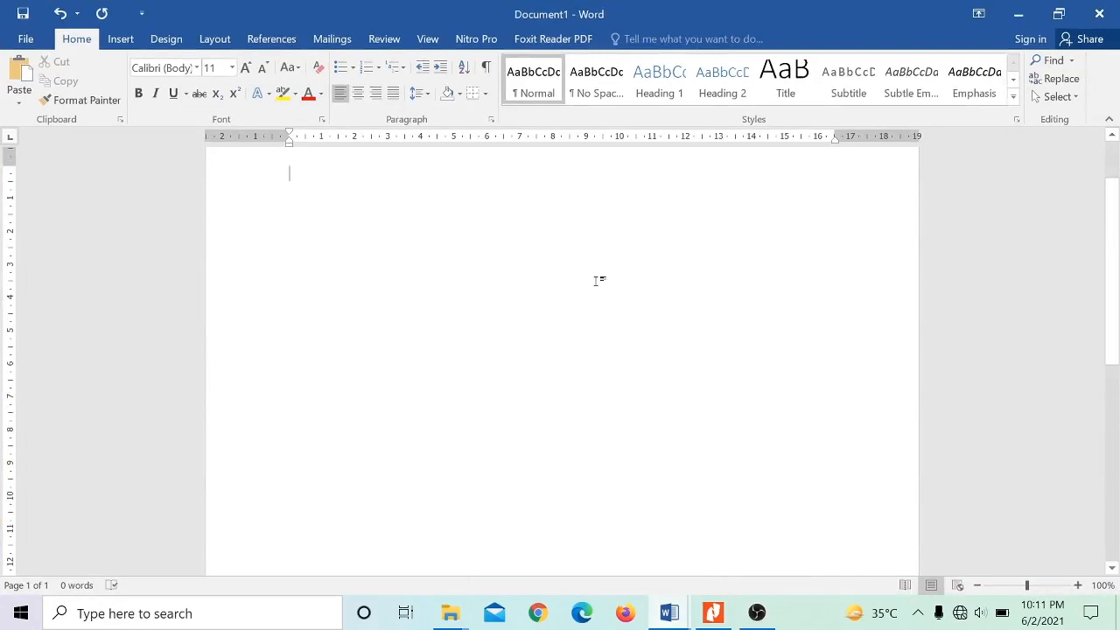
- Enter the lines BAB 1, SUB BAB 1 and SUB BAB 2 and copy all of them
{"action": "type", "text": "B BAB 2"}
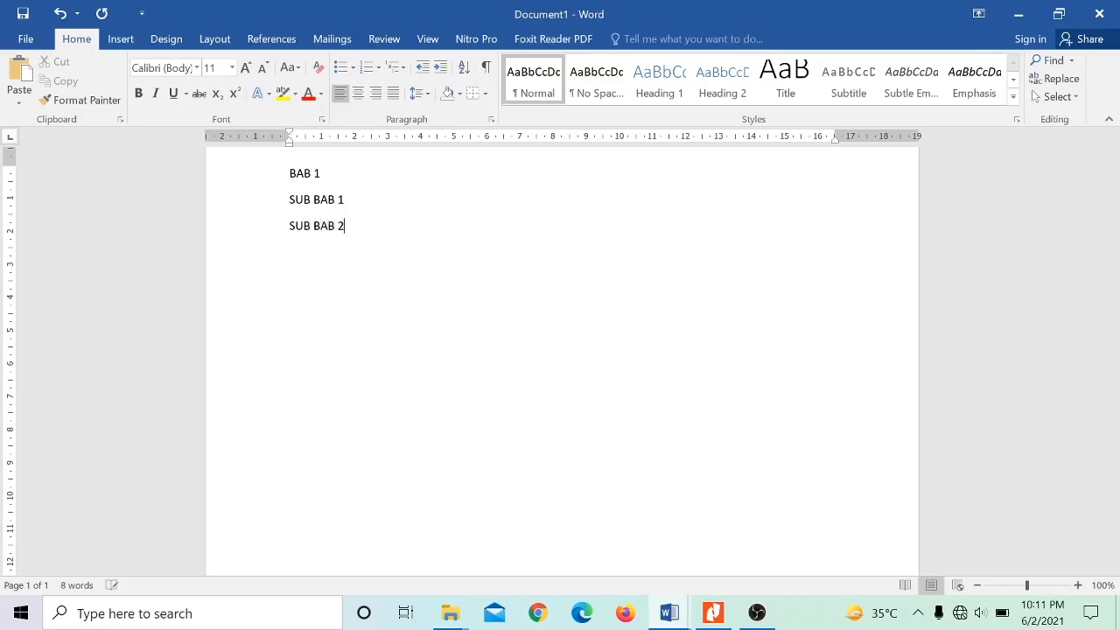
{"action": "key", "text": "ctrl+a"}
{"action": "key", "text": "ctrl+c"}
{"action": "left_click", "coordinate": [677, 260]}
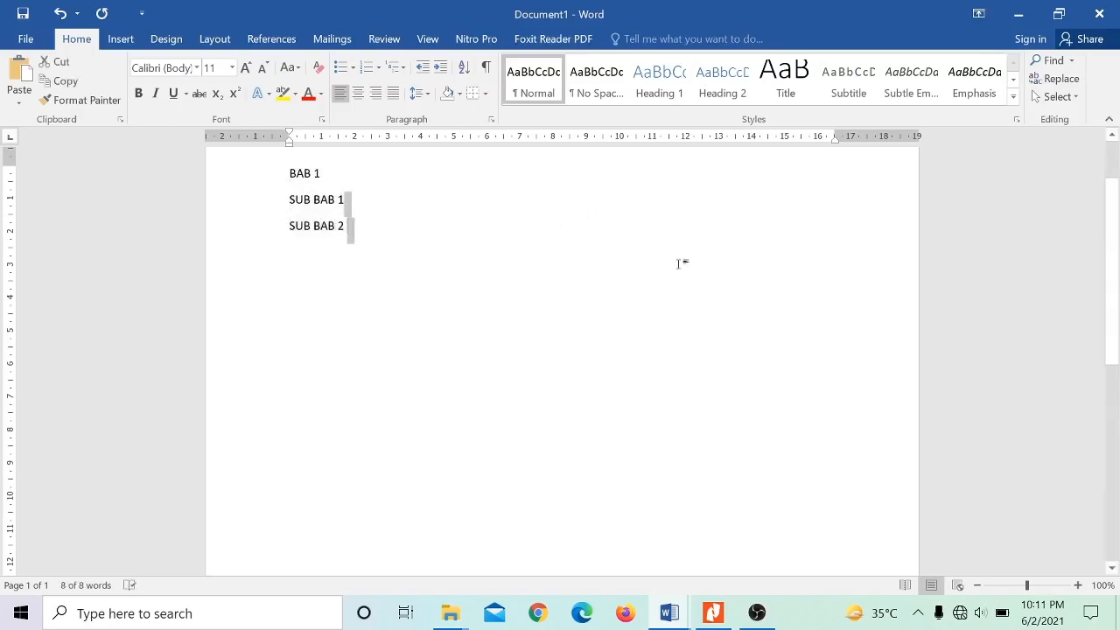
- Paste the copied lines below blank lines on a second page and change the pasted chapter line to BAB 2
{"action": "left_click_drag", "start_coordinate": [1119, 283], "coordinate": [1064, 483]}
{"action": "left_click", "coordinate": [638, 390]}
{"action": "key", "text": "Return"}
{"action": "key", "text": "Return"}
{"action": "key", "text": "Return"}
{"action": "key", "text": "Return"}
{"action": "key", "text": "Return"}
{"action": "key", "text": "Return"}
{"action": "key", "text": "Return"}
{"action": "key", "text": "Return"}
{"action": "key", "text": "Return"}
{"action": "key", "text": "Return"}
{"action": "key", "text": "Return"}
{"action": "key", "text": "Return"}
{"action": "key", "text": "Return"}
{"action": "key", "text": "Return"}
{"action": "key", "text": "Return"}
{"action": "key", "text": "Return"}
{"action": "key", "text": "Return"}
{"action": "key", "text": "Return"}
{"action": "key", "text": "Return"}
{"action": "key", "text": "Return"}
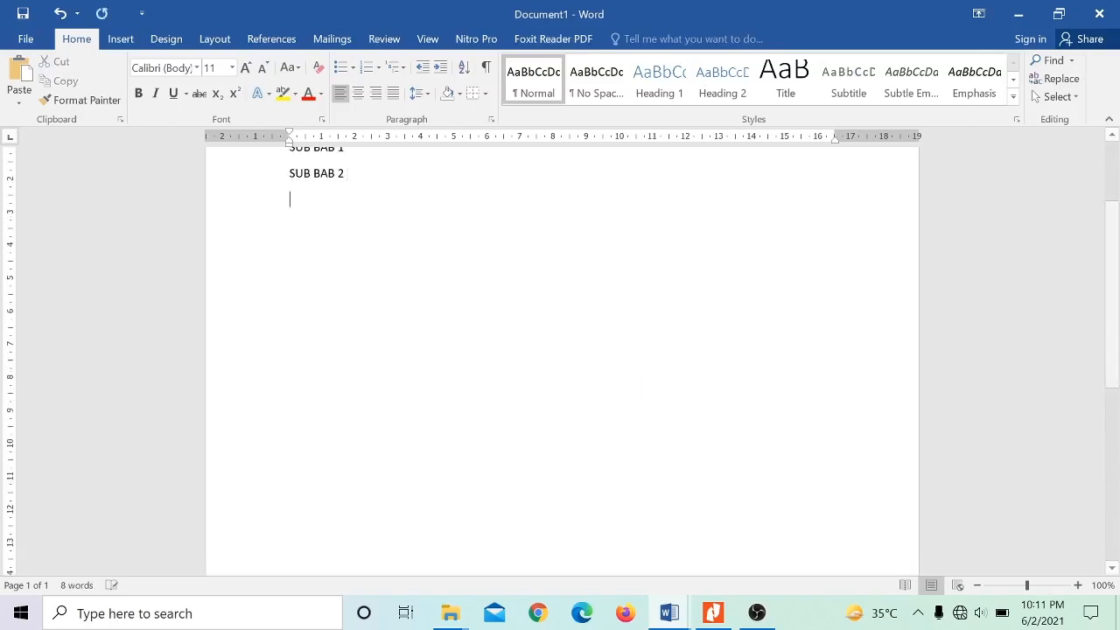
{"action": "key", "text": "Return"}
{"action": "key", "text": "Return"}
{"action": "key", "text": "Return"}
{"action": "key", "text": "Return"}
{"action": "key", "text": "Return"}
{"action": "key", "text": "Return"}
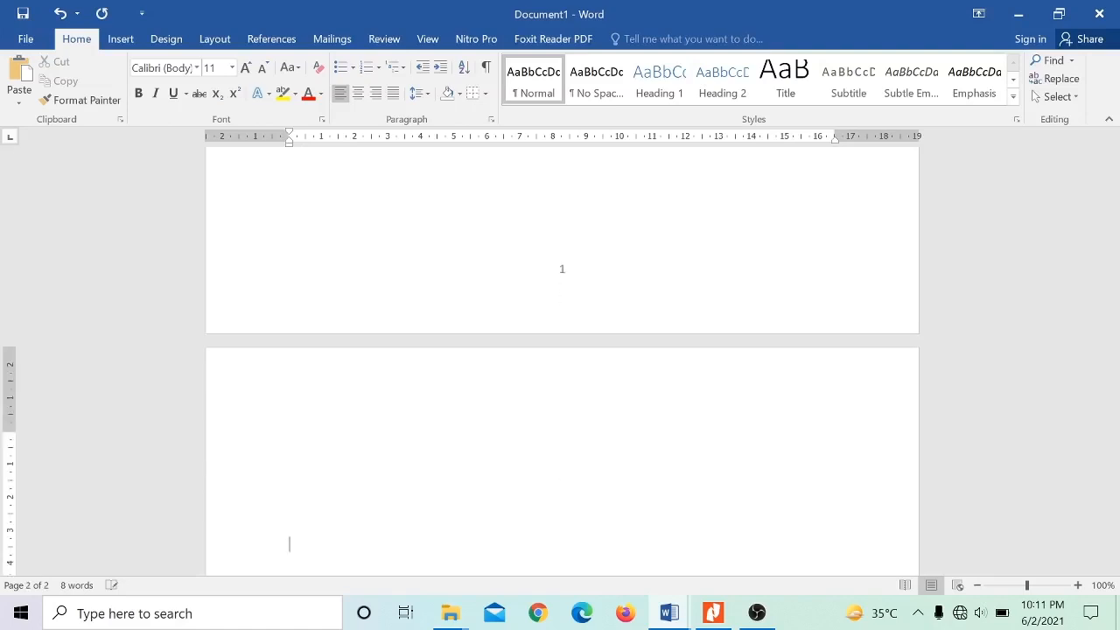
{"action": "key", "text": "ctrl+v"}
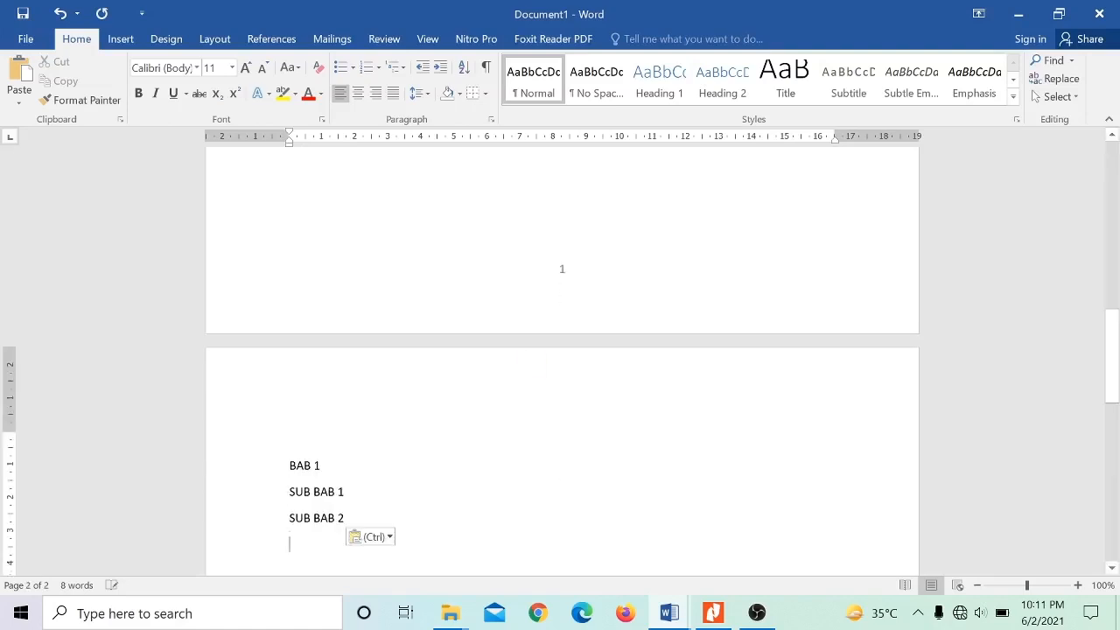
{"action": "left_click", "coordinate": [321, 466]}
{"action": "key", "text": "BackSpace"}
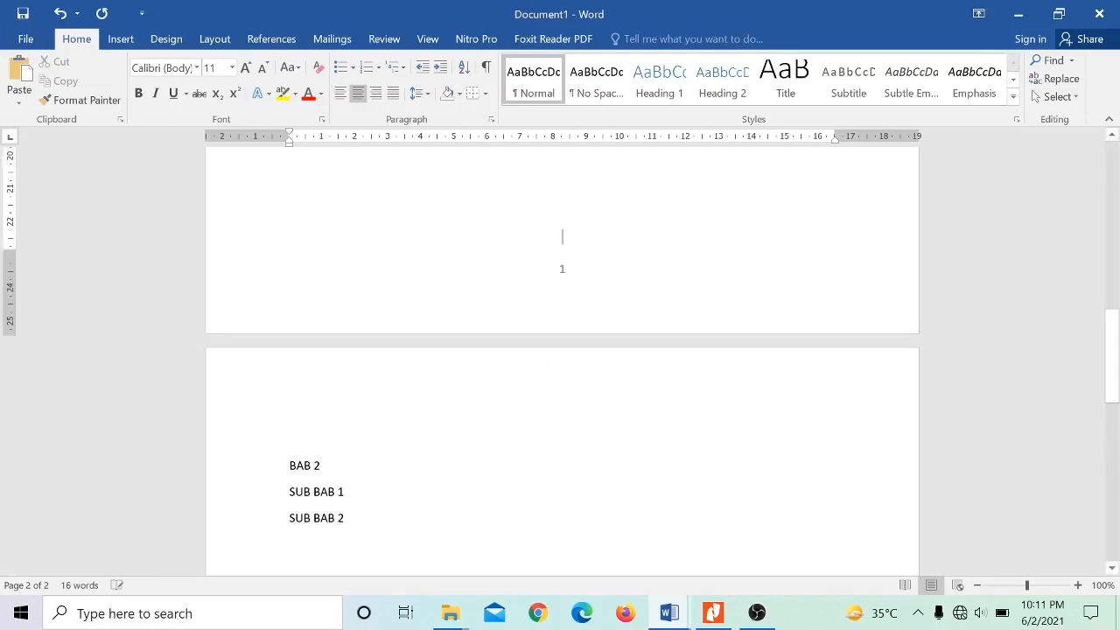
- Insert a centred page number in the footer at the bottom of the pages and return to the body text
{"action": "double_click", "coordinate": [565, 269]}
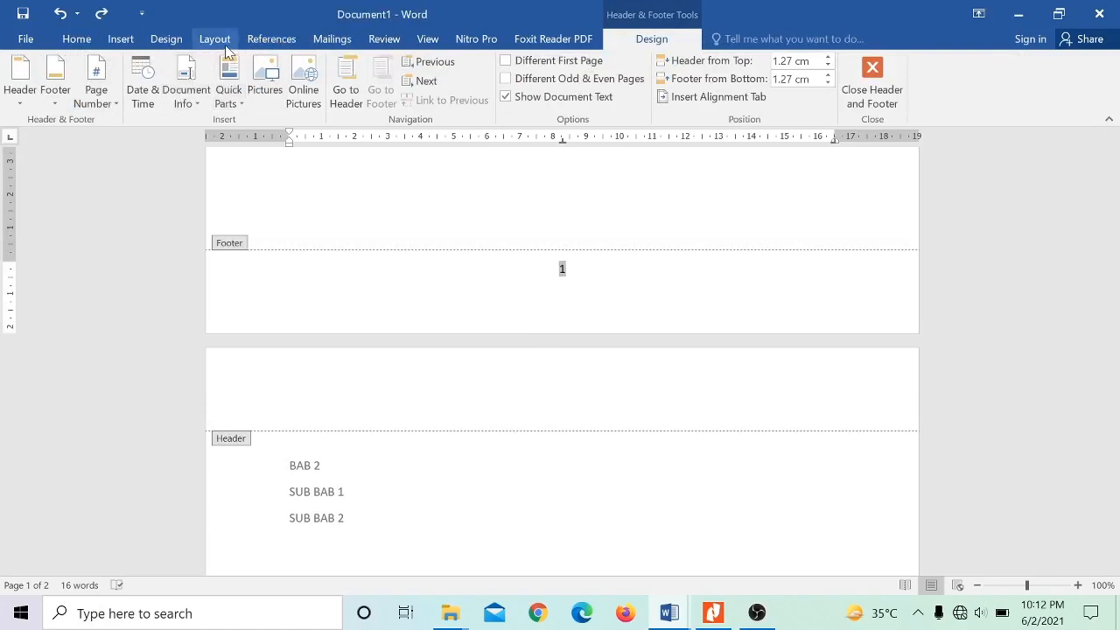
{"action": "left_click", "coordinate": [120, 38]}
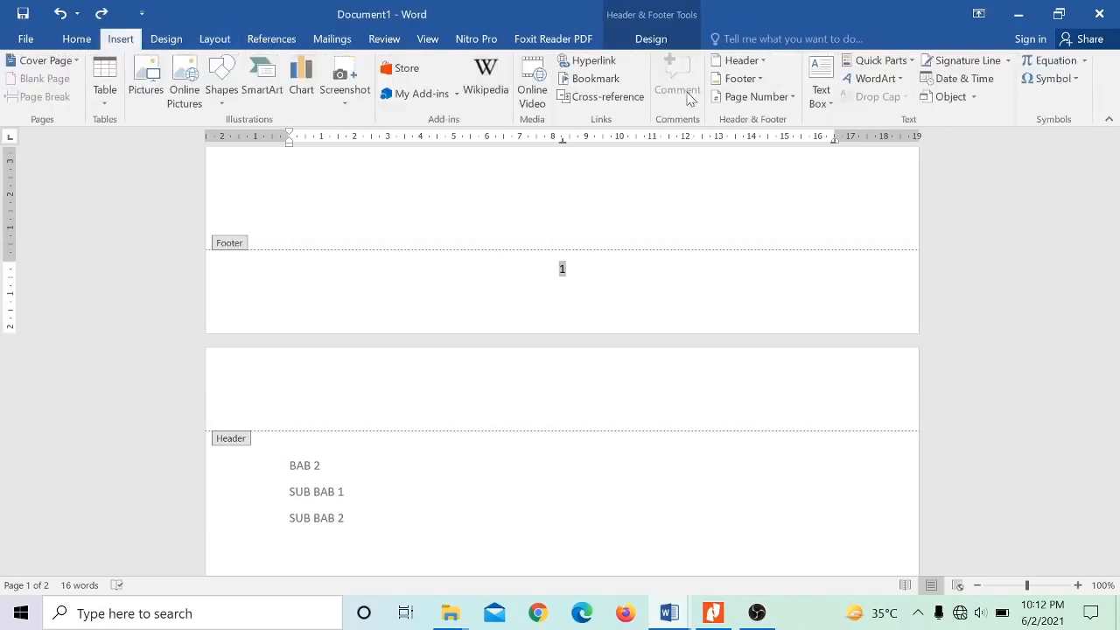
{"action": "left_click", "coordinate": [753, 96]}
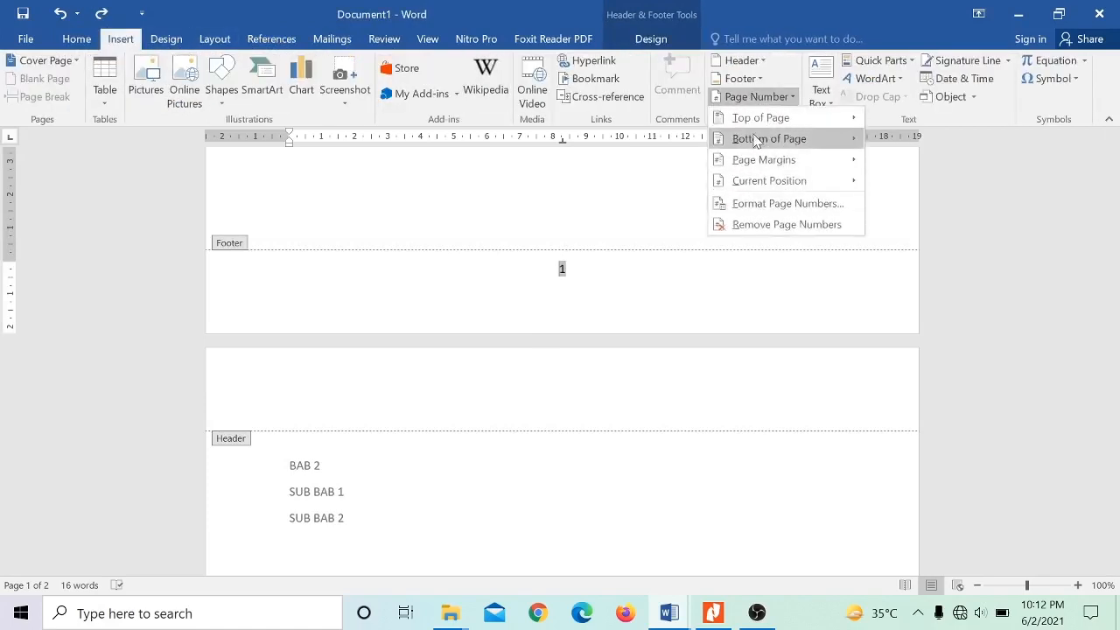
{"action": "mouse_move", "coordinate": [753, 137]}
{"action": "left_click", "coordinate": [601, 292]}
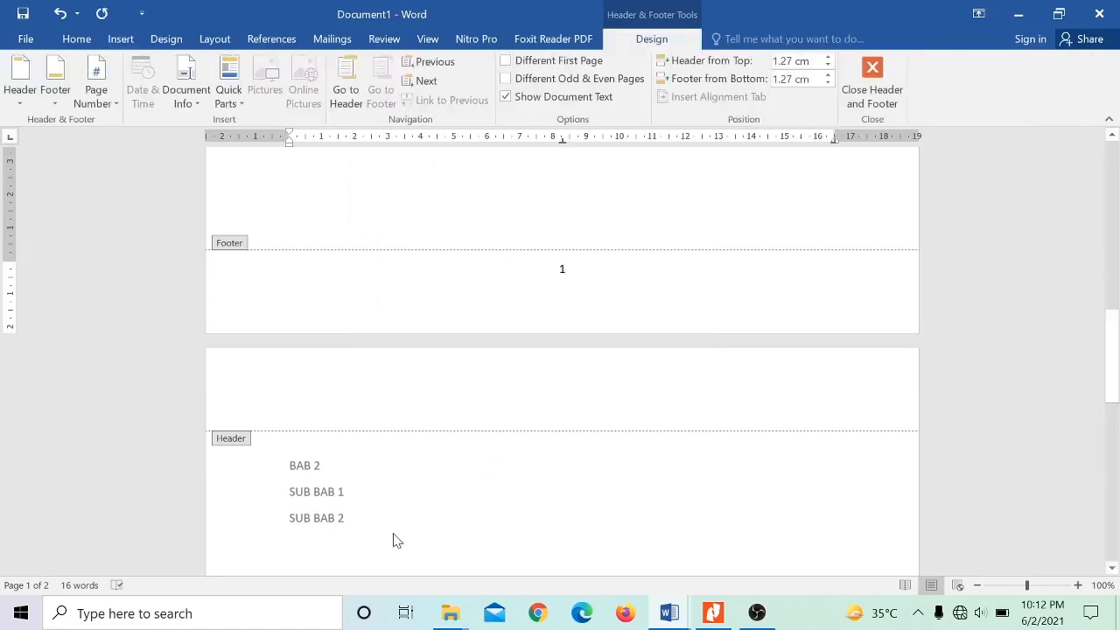
{"action": "scroll", "coordinate": [393, 540], "scroll_direction": "down", "scroll_amount": 10}
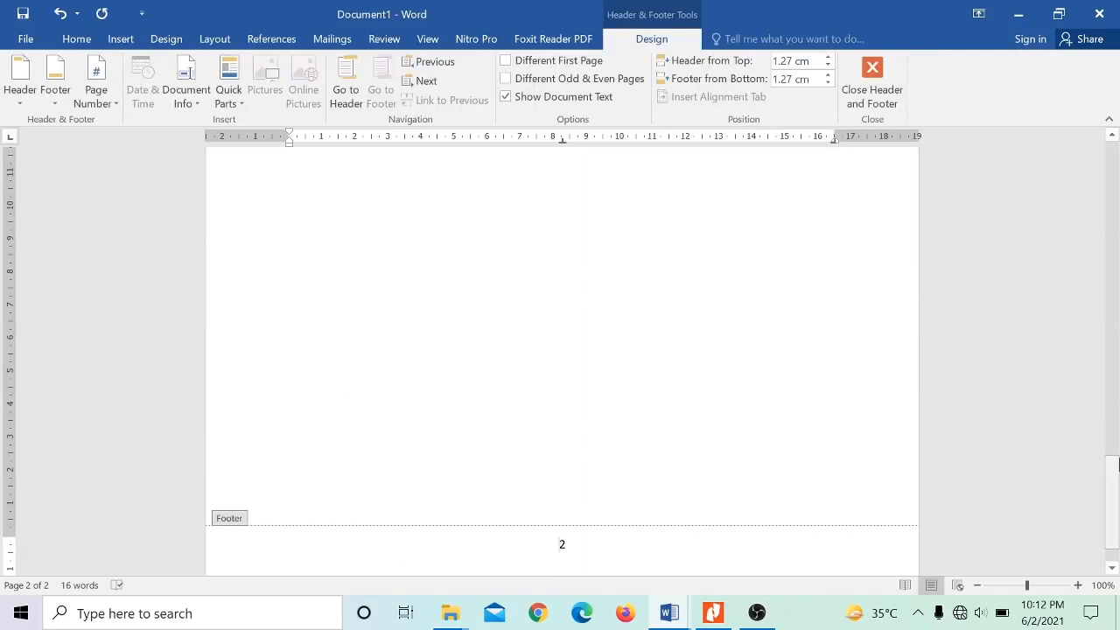
{"action": "left_click_drag", "start_coordinate": [1115, 460], "coordinate": [1114, 190]}
{"action": "double_click", "coordinate": [679, 228]}
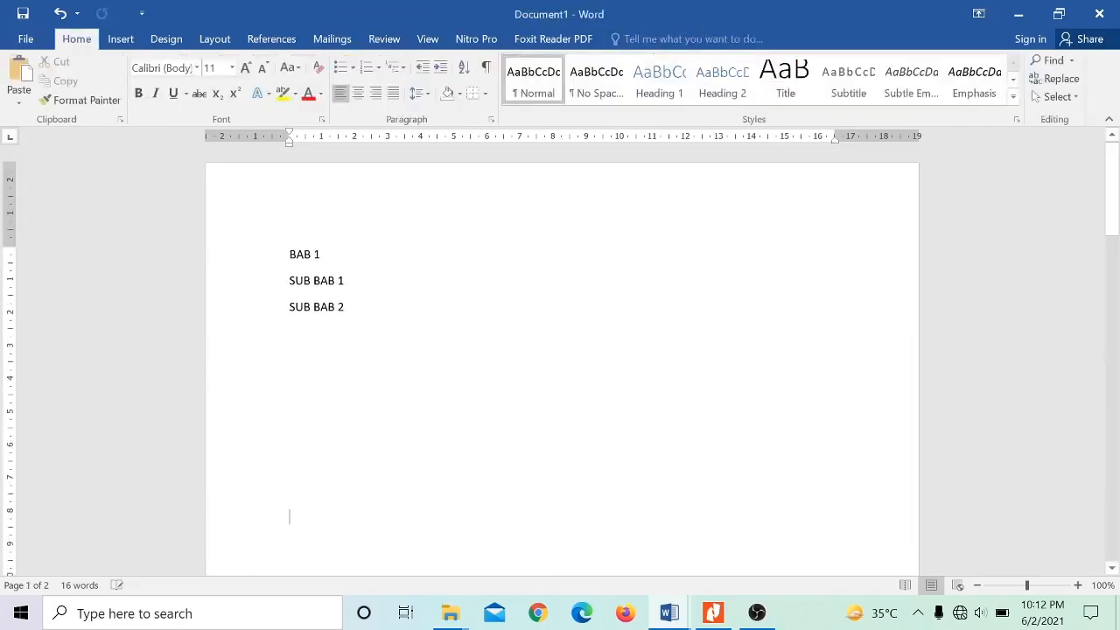
- Apply the Heading 1 style to BAB 1 and Heading 2 to SUB BAB 1 and SUB BAB 2 on the first page
{"action": "double_click", "coordinate": [347, 306]}
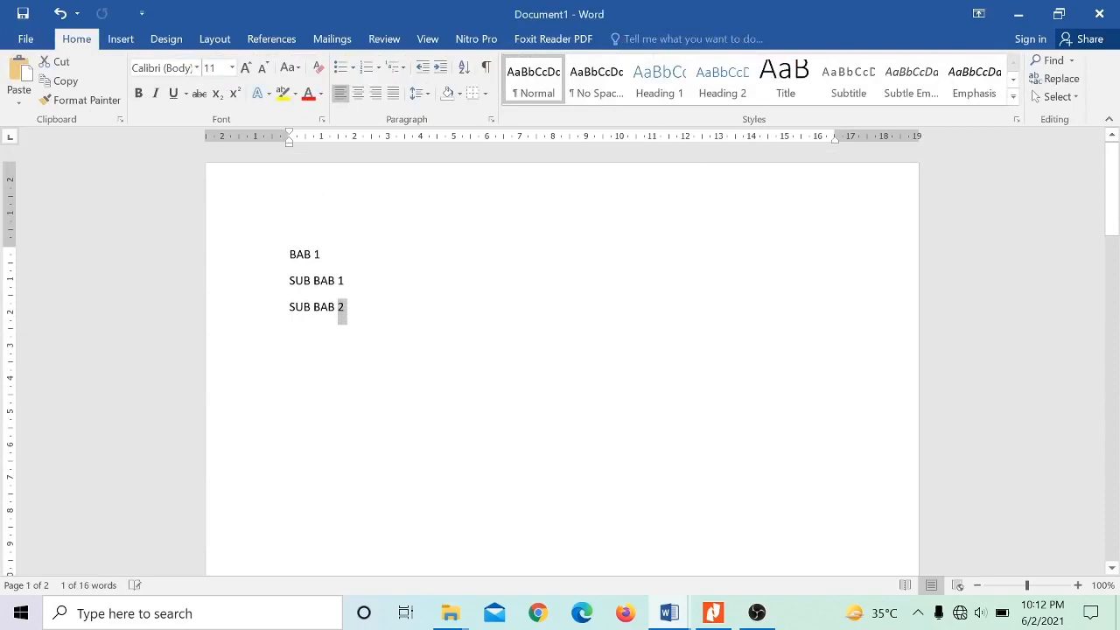
{"action": "left_click", "coordinate": [308, 254]}
{"action": "triple_click", "coordinate": [308, 254]}
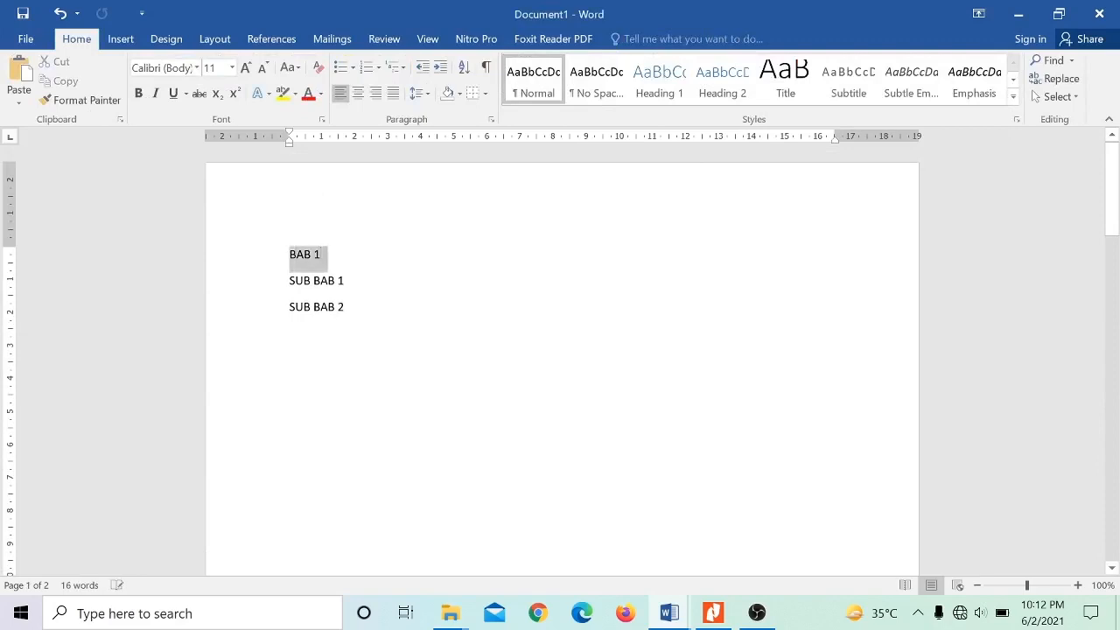
{"action": "left_click", "coordinate": [659, 83]}
{"action": "left_click", "coordinate": [336, 320]}
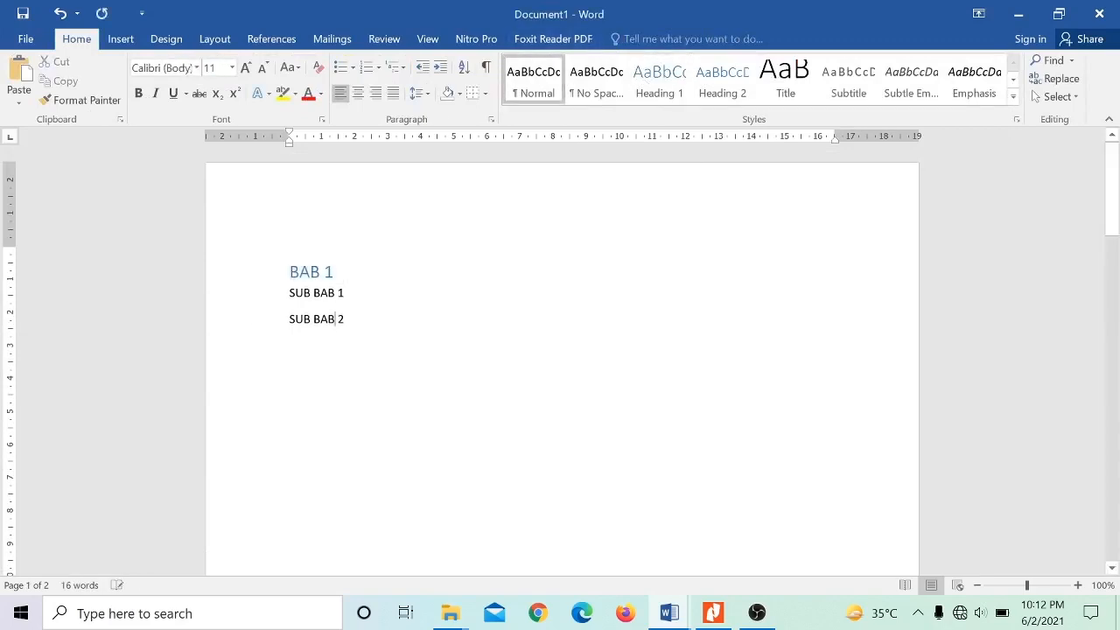
{"action": "left_click_drag", "start_coordinate": [348, 321], "coordinate": [291, 295]}
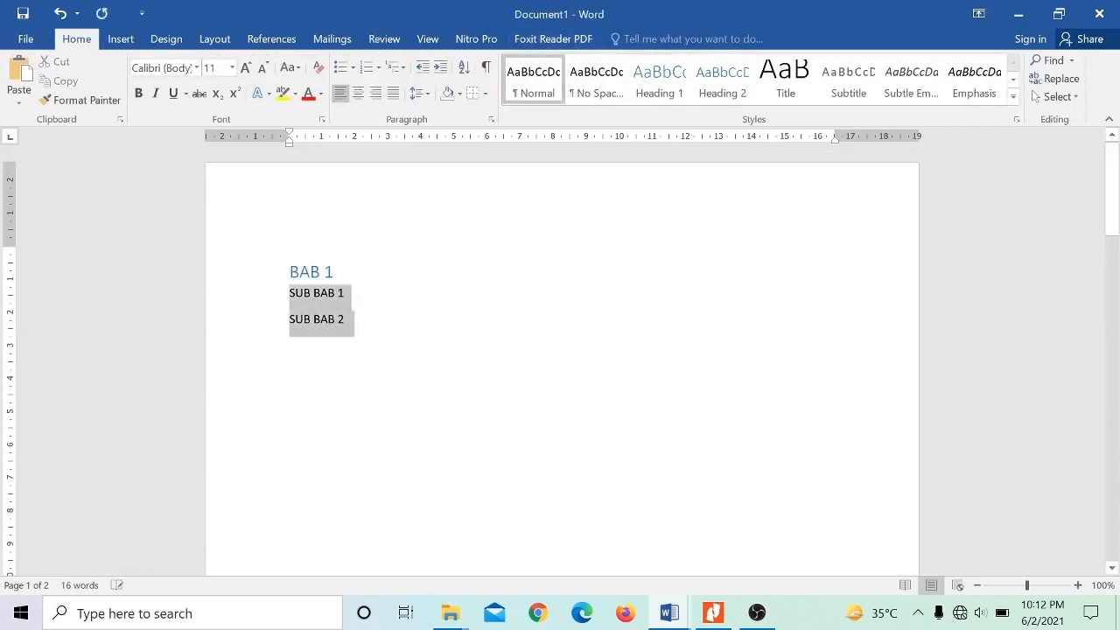
{"action": "left_click", "coordinate": [723, 83]}
- Apply the Heading 1 style to BAB 2 and Heading 2 to its two SUB BAB lines on the second page
{"action": "left_click_drag", "start_coordinate": [1117, 191], "coordinate": [1082, 371]}
{"action": "left_click_drag", "start_coordinate": [289, 427], "coordinate": [294, 461]}
{"action": "left_click", "coordinate": [660, 79]}
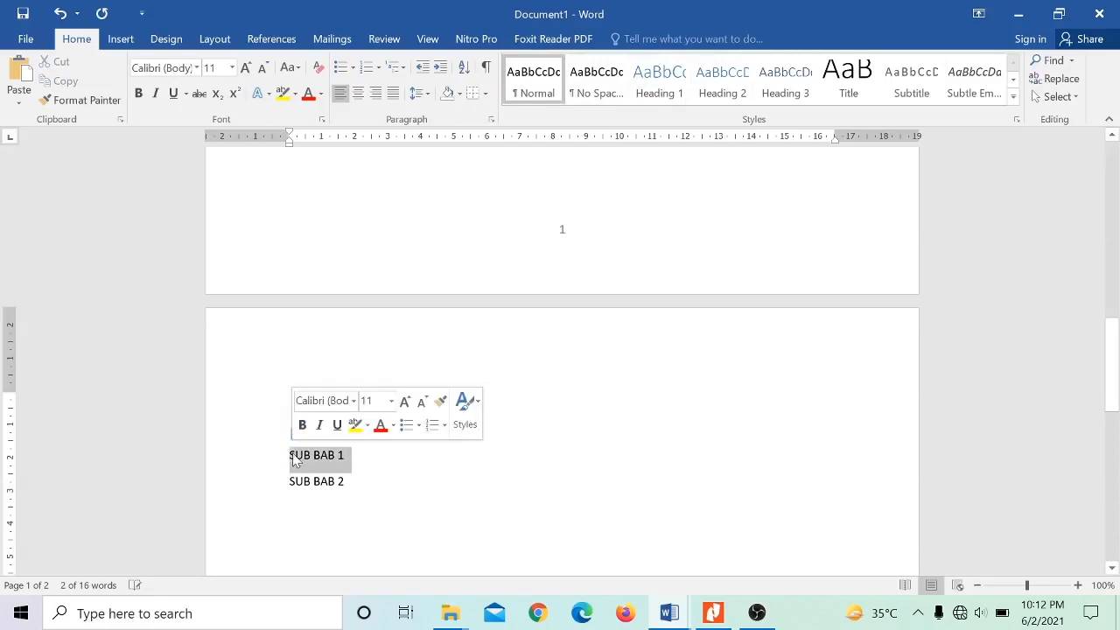
{"action": "left_click", "coordinate": [721, 84]}
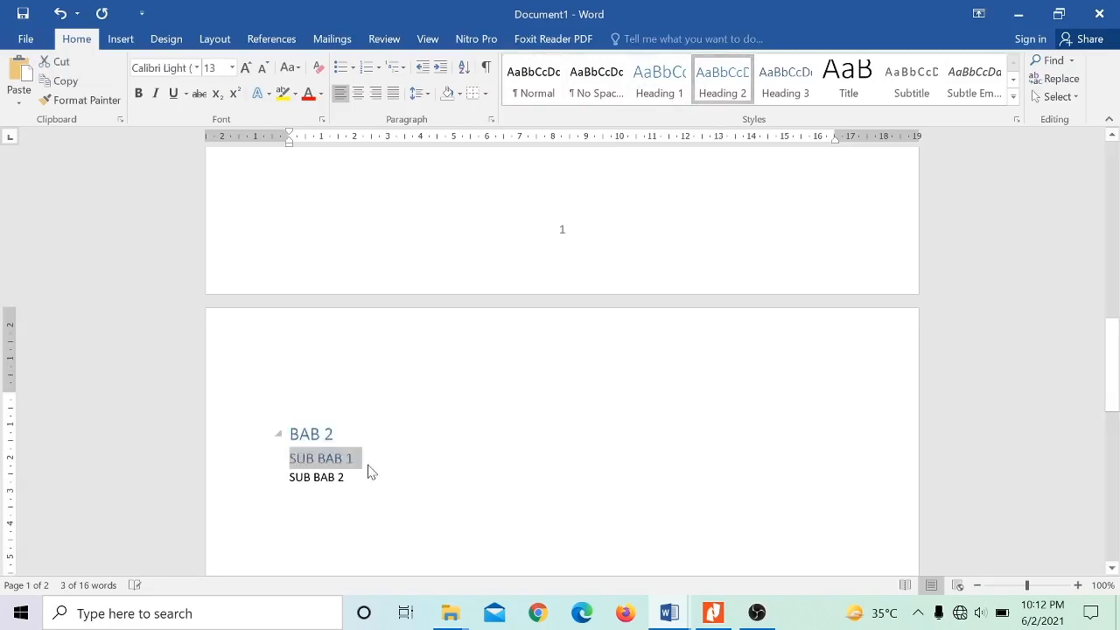
{"action": "left_click_drag", "start_coordinate": [354, 478], "coordinate": [291, 482]}
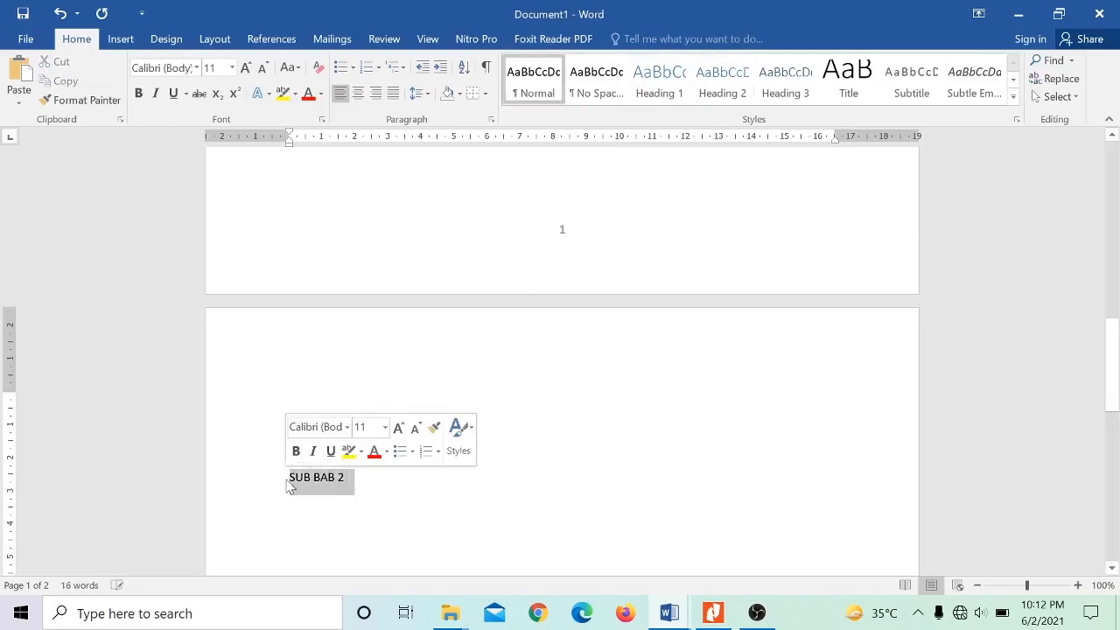
{"action": "left_click", "coordinate": [735, 88]}
{"action": "left_click", "coordinate": [430, 559]}
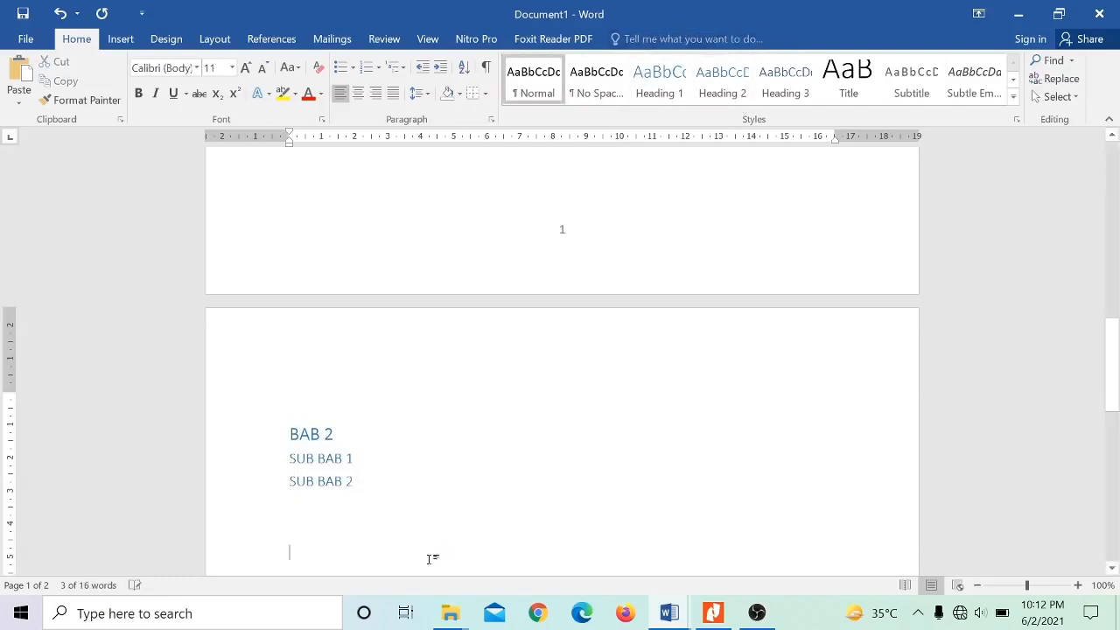
- Format BAB 2 and its two sub-headings in black Arial
{"action": "left_click_drag", "start_coordinate": [365, 482], "coordinate": [291, 428]}
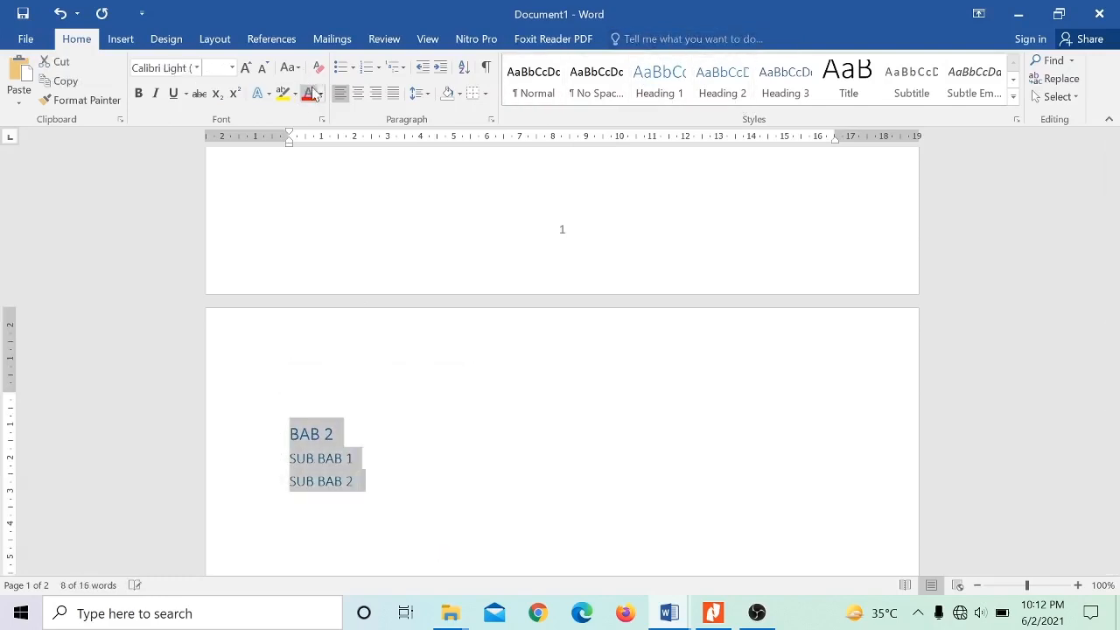
{"action": "left_click", "coordinate": [321, 93]}
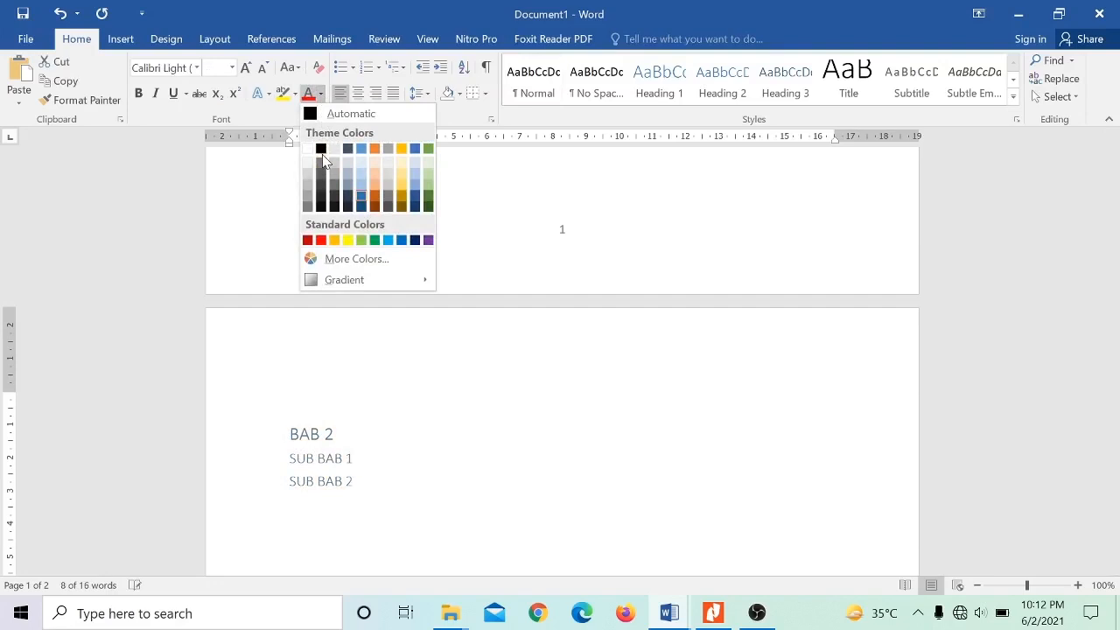
{"action": "left_click", "coordinate": [321, 150]}
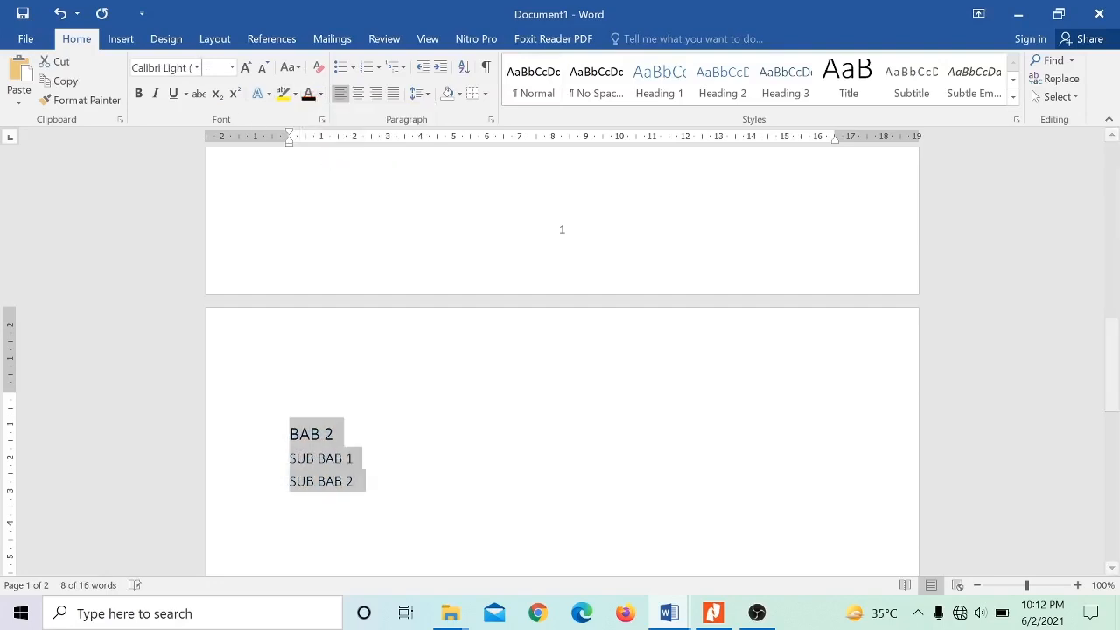
{"action": "left_click", "coordinate": [197, 68]}
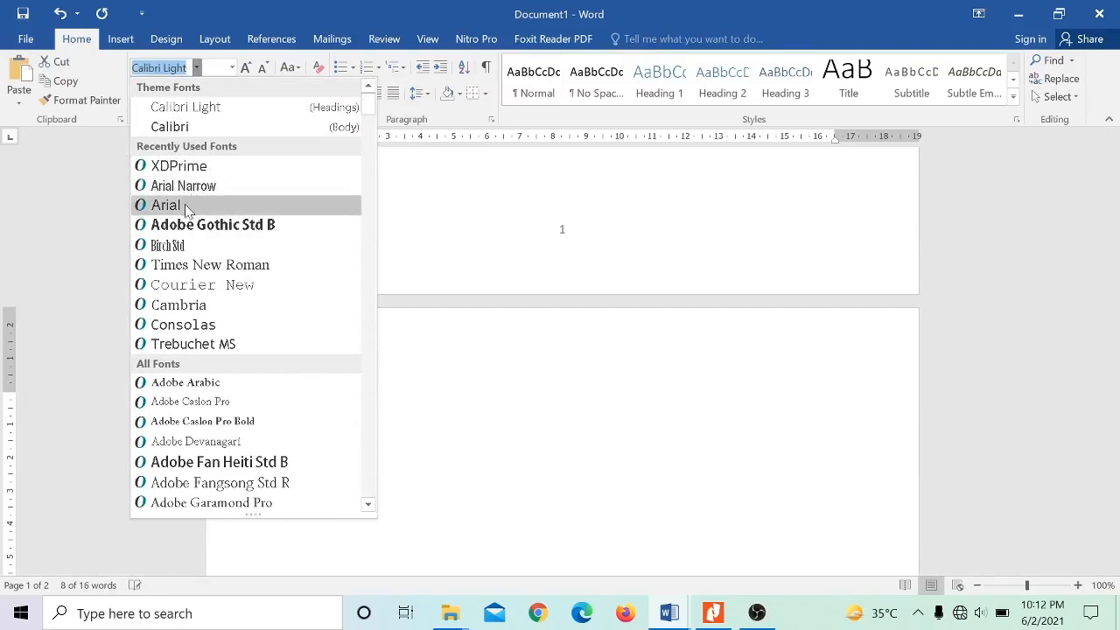
{"action": "left_click", "coordinate": [200, 205]}
- Format BAB 1 and its two sub-headings in black Arial, size 11
{"action": "left_click_drag", "start_coordinate": [1119, 359], "coordinate": [1115, 187]}
{"action": "left_click_drag", "start_coordinate": [364, 320], "coordinate": [280, 268]}
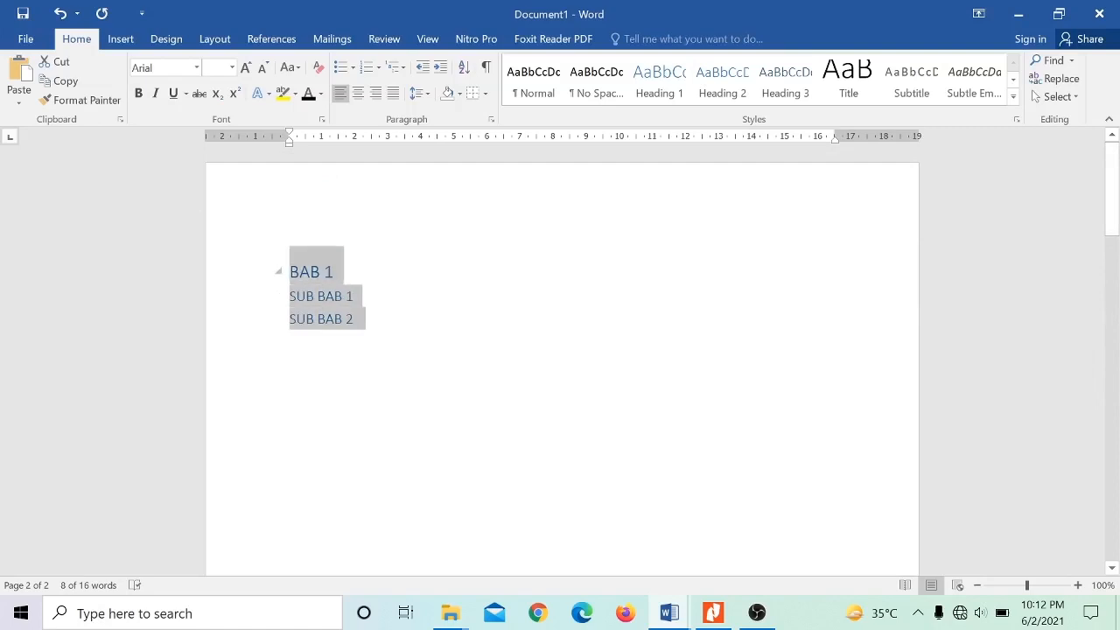
{"action": "left_click", "coordinate": [198, 68]}
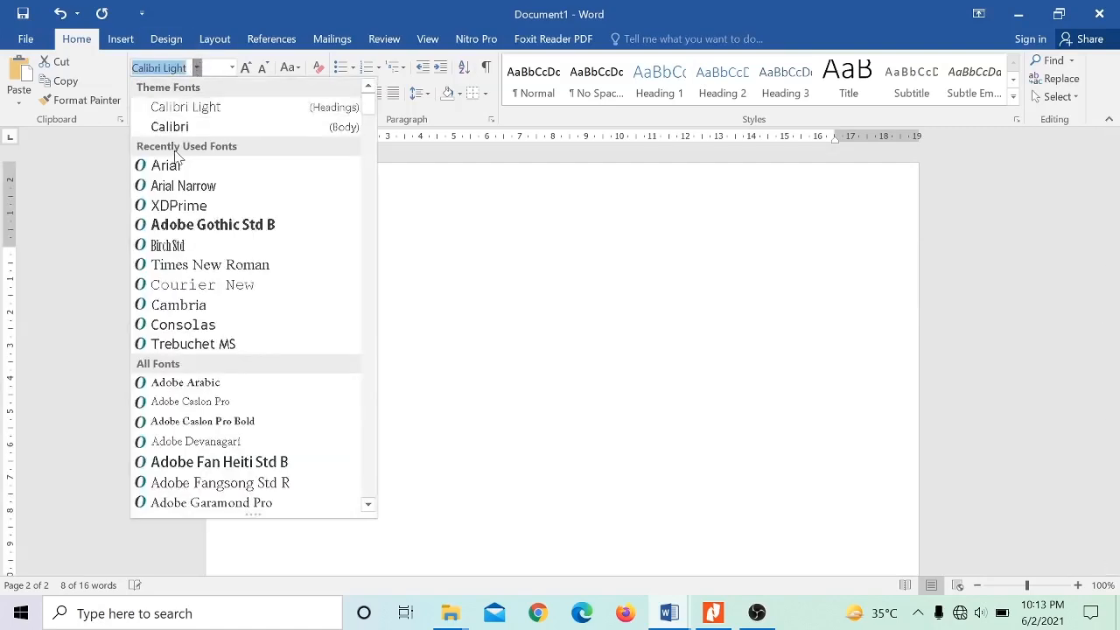
{"action": "left_click", "coordinate": [160, 165]}
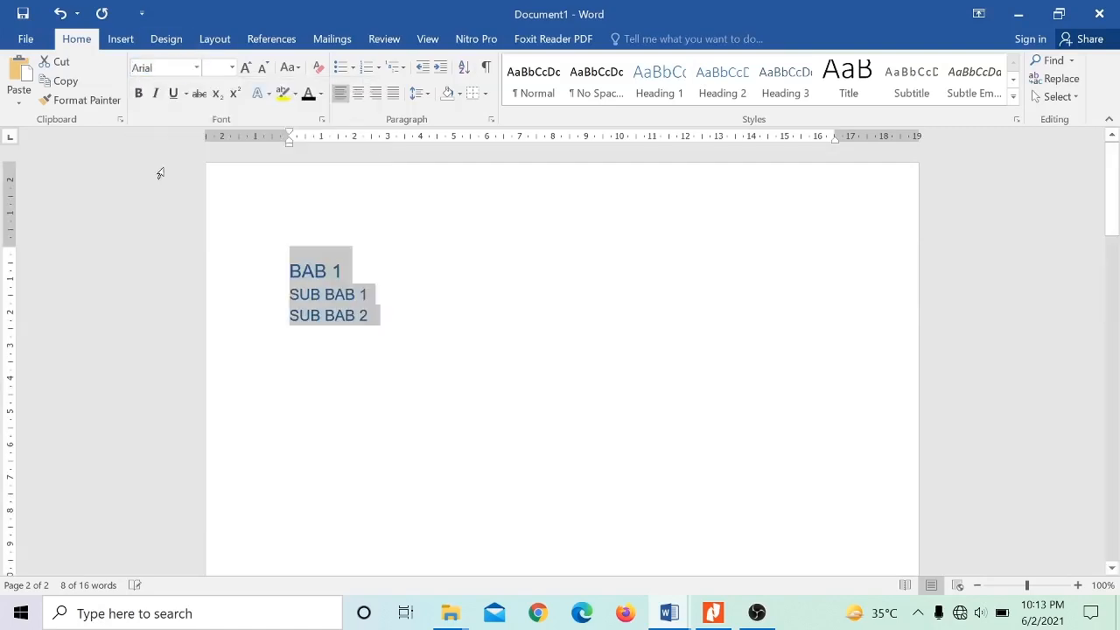
{"action": "left_click", "coordinate": [231, 67]}
{"action": "left_click", "coordinate": [216, 138]}
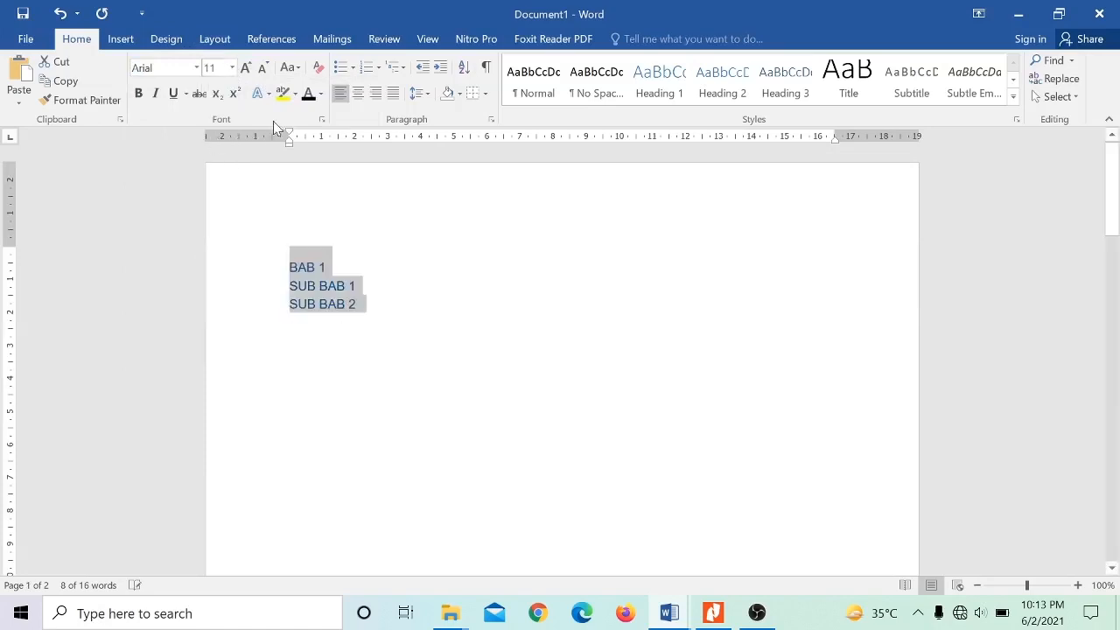
{"action": "key", "text": "Down"}
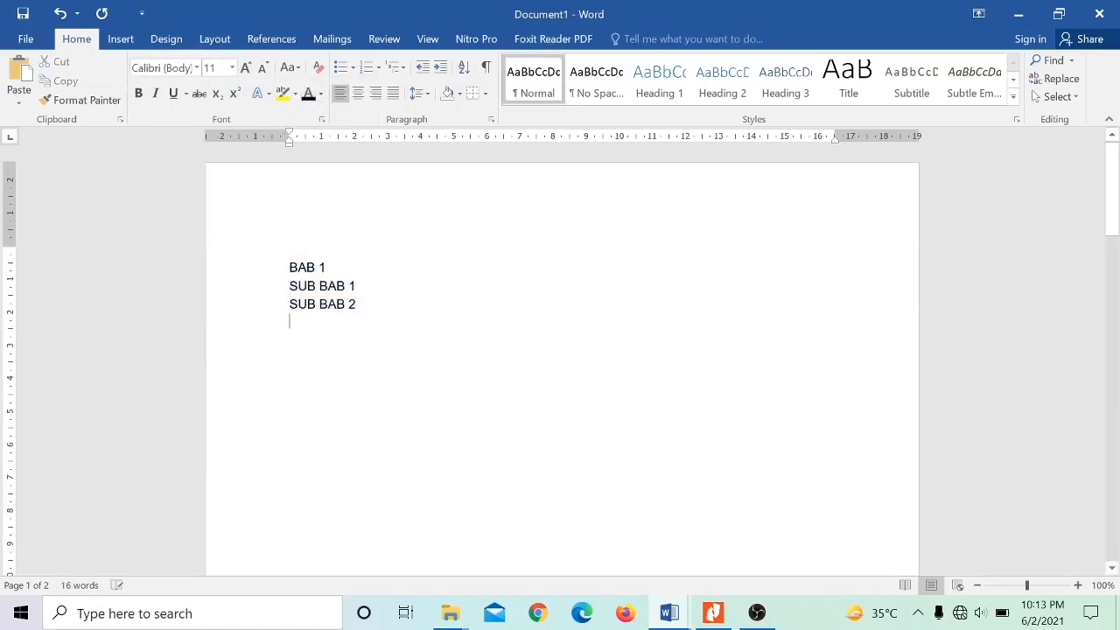
- Add blank lines after the BAB 2 section to reach a third page and enter the title DAFTAR ISI there
{"action": "left_click_drag", "start_coordinate": [1112, 189], "coordinate": [1119, 417]}
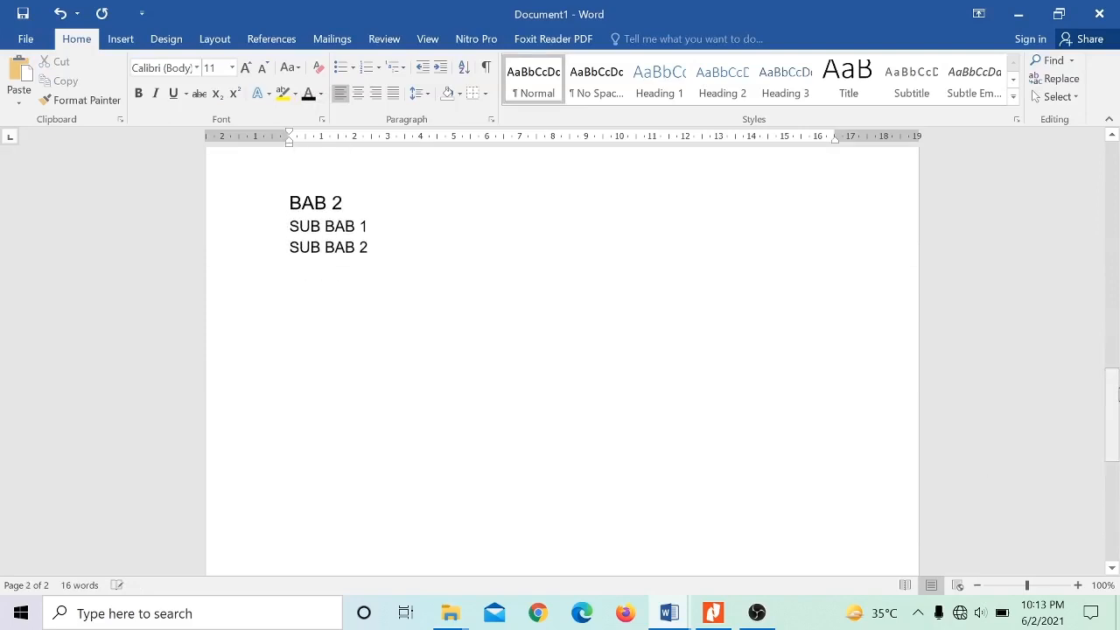
{"action": "key", "text": "Return"}
{"action": "key", "text": "Return"}
{"action": "key", "text": "Return"}
{"action": "key", "text": "Return"}
{"action": "key", "text": "Return"}
{"action": "key", "text": "Return"}
{"action": "key", "text": "Return"}
{"action": "key", "text": "Return"}
{"action": "key", "text": "Return"}
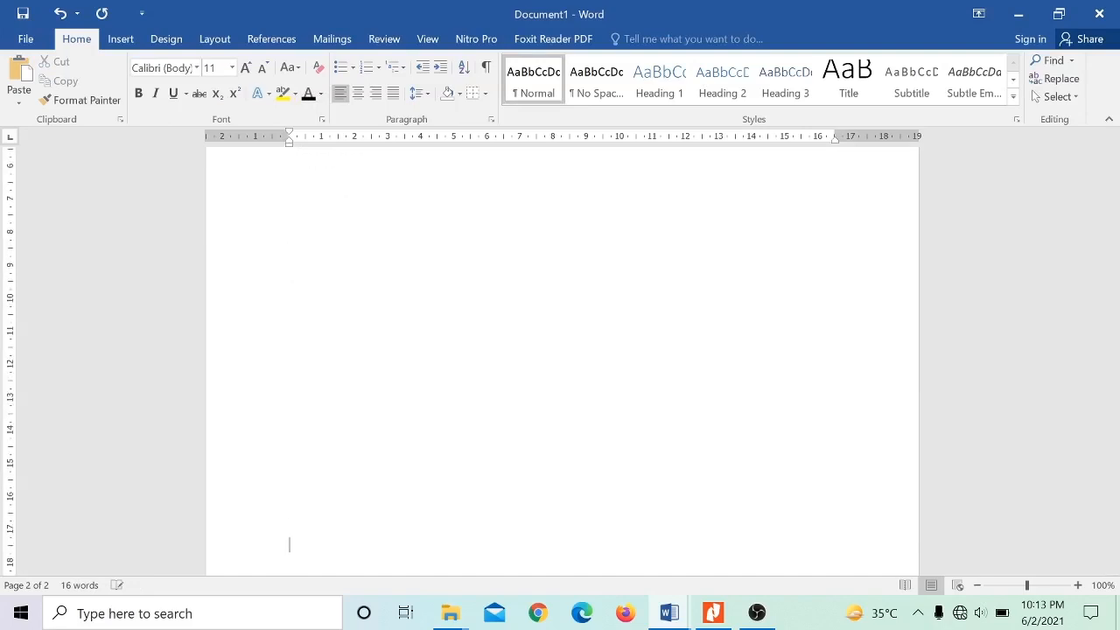
{"action": "key", "text": "Return"}
{"action": "key", "text": "Return"}
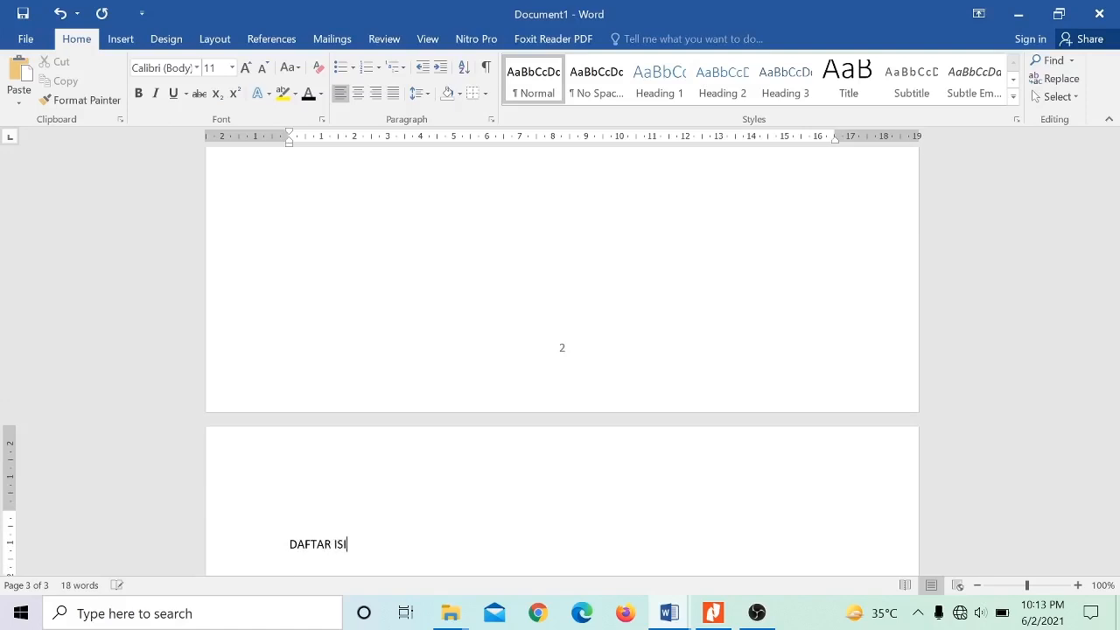
- Insert the Automatic Table 1 table of contents below the DAFTAR ISI title
{"action": "left_click", "coordinate": [120, 42]}
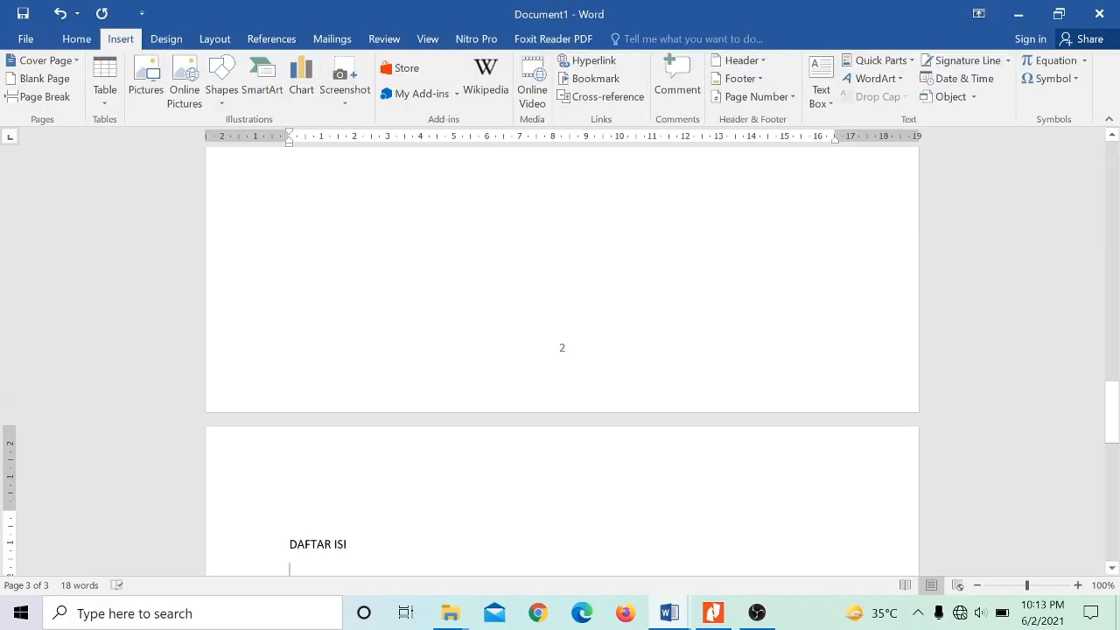
{"action": "left_click", "coordinate": [262, 44]}
{"action": "left_click", "coordinate": [38, 101]}
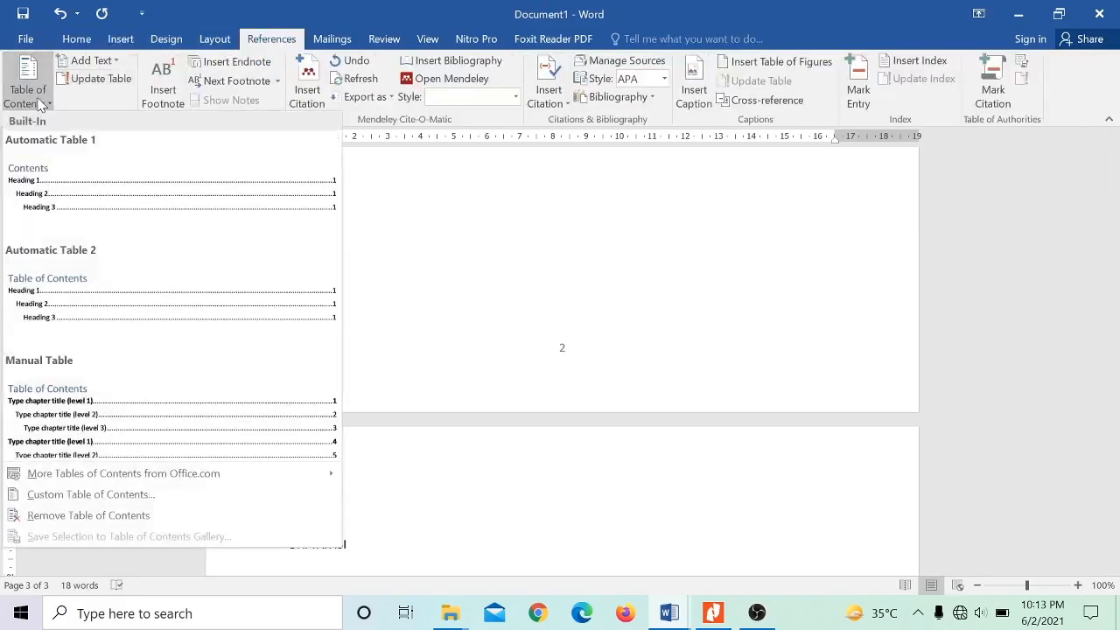
{"action": "left_click", "coordinate": [78, 181]}
{"action": "left_click_drag", "start_coordinate": [1113, 477], "coordinate": [1112, 426]}
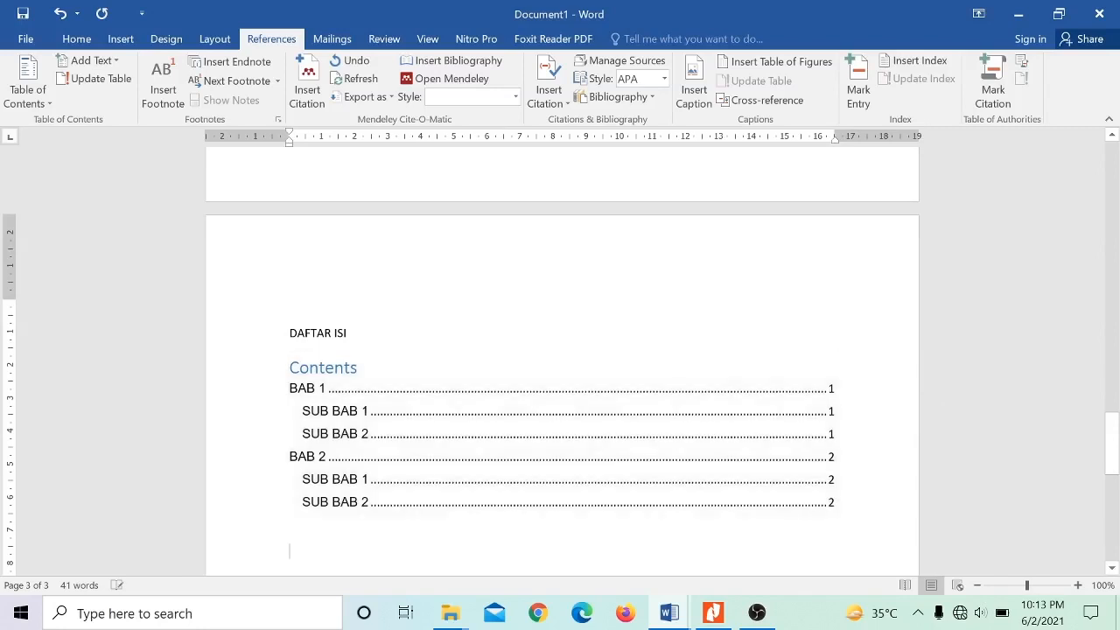
- Add blank lines at the end of page 1, ahead of BAB 2, until its headings start on page 3
{"action": "left_click_drag", "start_coordinate": [1117, 444], "coordinate": [1118, 286]}
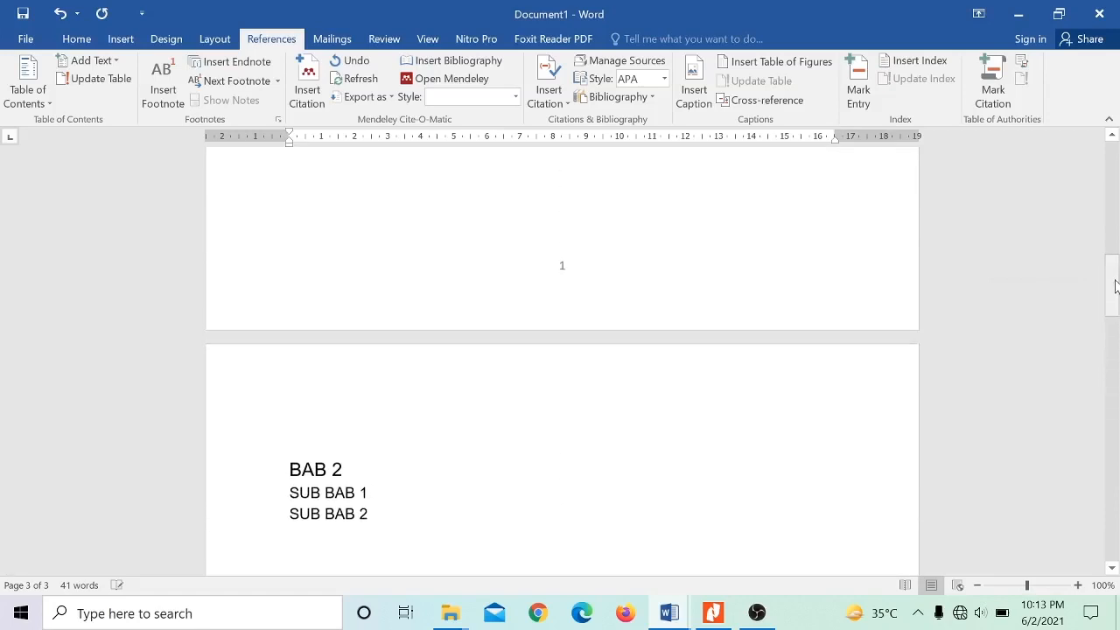
{"action": "left_click", "coordinate": [705, 246]}
{"action": "key", "text": "Return"}
{"action": "key", "text": "Return"}
{"action": "key", "text": "Return"}
{"action": "key", "text": "Return"}
{"action": "key", "text": "Return"}
{"action": "key", "text": "Return"}
{"action": "key", "text": "Return"}
{"action": "key", "text": "Return"}
{"action": "key", "text": "Return"}
{"action": "key", "text": "Return"}
{"action": "key", "text": "Return"}
{"action": "key", "text": "Return"}
{"action": "key", "text": "Return"}
{"action": "key", "text": "Return"}
{"action": "key", "text": "Return"}
{"action": "key", "text": "Return"}
{"action": "key", "text": "Return"}
{"action": "key", "text": "Return"}
{"action": "key", "text": "Return"}
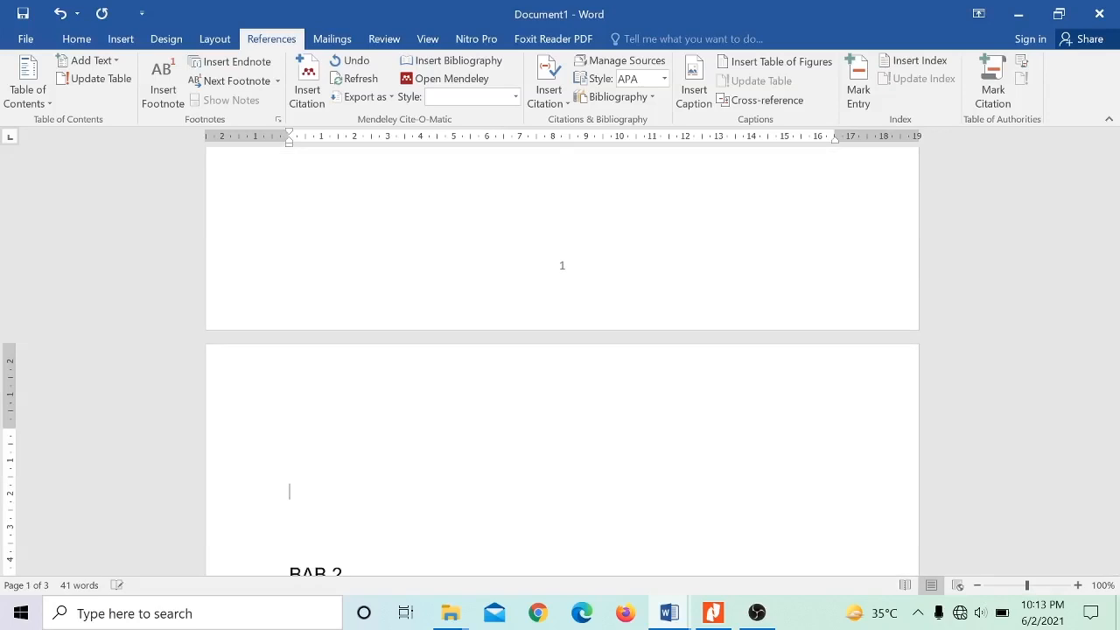
{"action": "key", "text": "Return"}
{"action": "key", "text": "Return"}
{"action": "key", "text": "Return"}
{"action": "key", "text": "Return"}
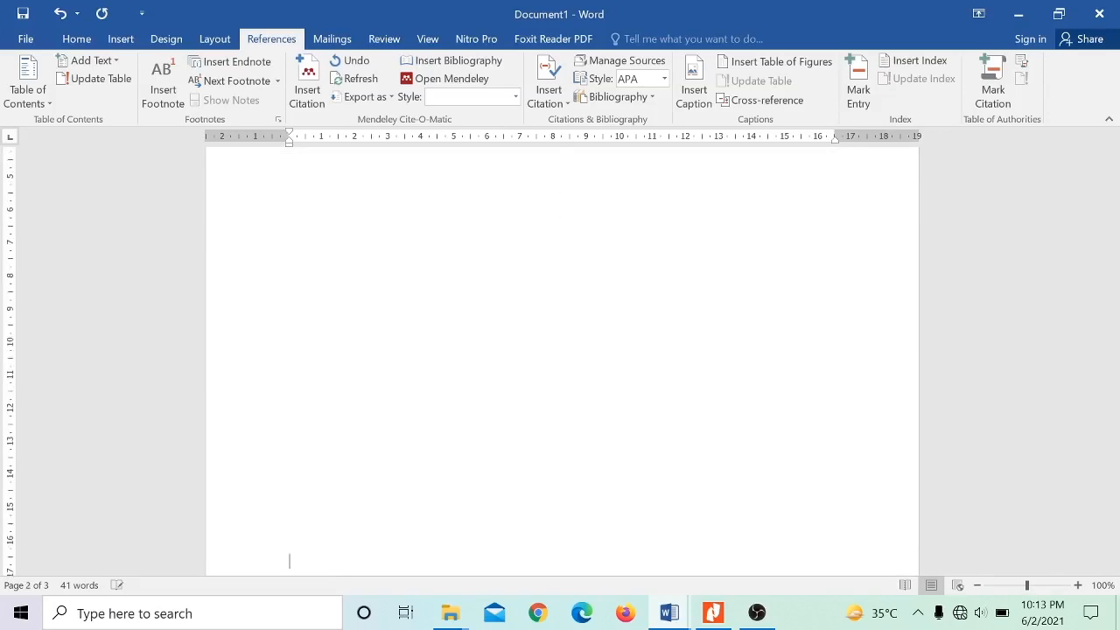
{"action": "key", "text": "Return"}
{"action": "key", "text": "Return"}
{"action": "key", "text": "Return"}
{"action": "key", "text": "Down"}
{"action": "key", "text": "Down"}
{"action": "key", "text": "Down"}
{"action": "key", "text": "Down"}
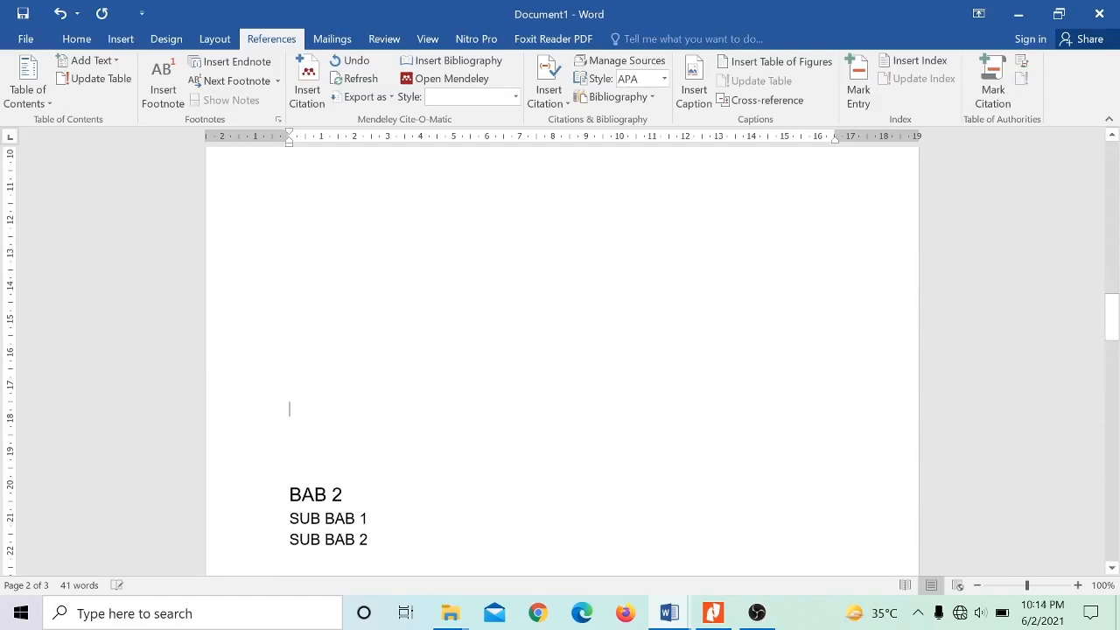
{"action": "key", "text": "Return"}
{"action": "key", "text": "Return"}
{"action": "key", "text": "Return"}
{"action": "key", "text": "Return"}
{"action": "key", "text": "Return"}
{"action": "key", "text": "Return"}
{"action": "key", "text": "Return"}
{"action": "key", "text": "Return"}
{"action": "key", "text": "Return"}
{"action": "key", "text": "Return"}
{"action": "key", "text": "Return"}
{"action": "key", "text": "Return"}
{"action": "key", "text": "Return"}
{"action": "key", "text": "Return"}
{"action": "key", "text": "Return"}
{"action": "key", "text": "Return"}
{"action": "key", "text": "BackSpace"}
{"action": "key", "text": "BackSpace"}
{"action": "key", "text": "BackSpace"}
{"action": "key", "text": "BackSpace"}
{"action": "key", "text": "BackSpace"}
{"action": "key", "text": "BackSpace"}
{"action": "key", "text": "BackSpace"}
{"action": "key", "text": "BackSpace"}
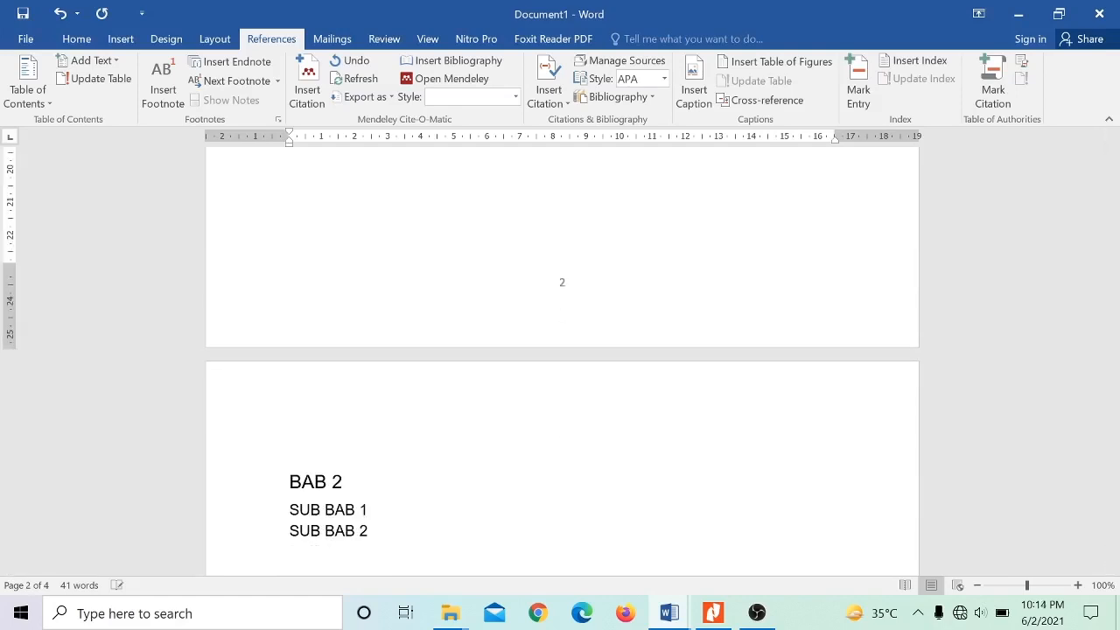
- Delete the Contents heading above the table of contents entries on the DAFTAR ISI page
{"action": "key", "text": "Down"}
{"action": "key", "text": "Down"}
{"action": "key", "text": "Down"}
{"action": "key", "text": "Down"}
{"action": "key", "text": "Down"}
{"action": "key", "text": "Down"}
{"action": "key", "text": "Down"}
{"action": "key", "text": "Down"}
{"action": "key", "text": "Down"}
{"action": "key", "text": "Down"}
{"action": "key", "text": "Down"}
{"action": "key", "text": "Down"}
{"action": "key", "text": "Down"}
{"action": "key", "text": "Down"}
{"action": "key", "text": "Down"}
{"action": "key", "text": "Down"}
{"action": "key", "text": "Down"}
{"action": "key", "text": "Down"}
{"action": "key", "text": "Down"}
{"action": "key", "text": "Down"}
{"action": "key", "text": "Down"}
{"action": "key", "text": "Down"}
{"action": "key", "text": "Down"}
{"action": "key", "text": "Down"}
{"action": "key", "text": "Down"}
{"action": "key", "text": "Down"}
{"action": "key", "text": "Down"}
{"action": "key", "text": "Down"}
{"action": "key", "text": "Down"}
{"action": "key", "text": "Down"}
{"action": "key", "text": "Down"}
{"action": "key", "text": "Down"}
{"action": "key", "text": "Down"}
{"action": "key", "text": "Down"}
{"action": "key", "text": "Down"}
{"action": "key", "text": "Down"}
{"action": "key", "text": "Down"}
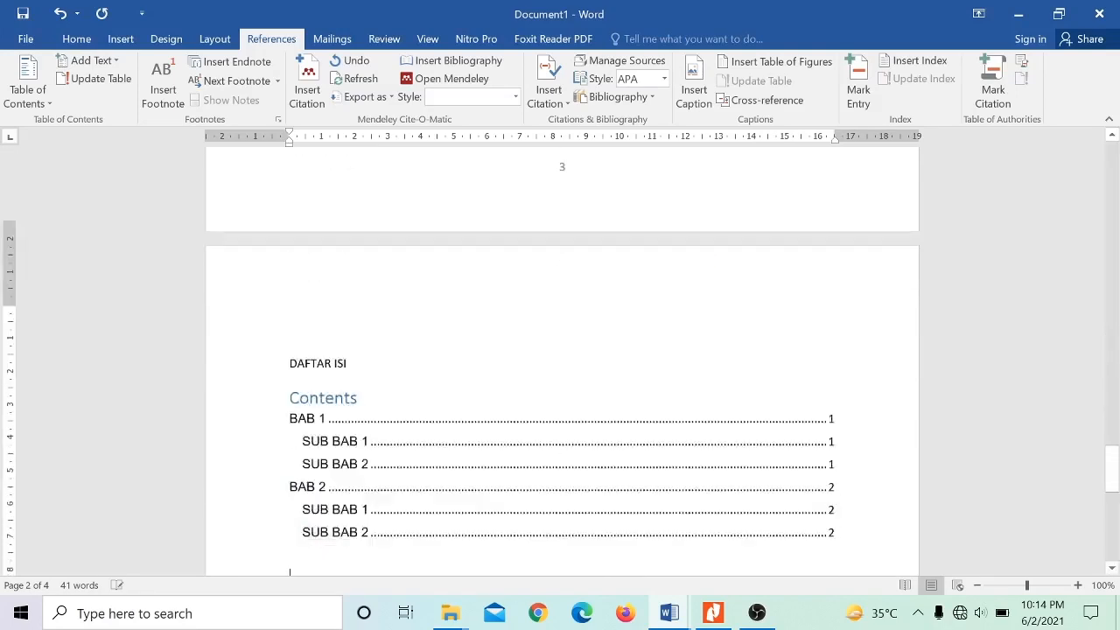
{"action": "key", "text": "Down"}
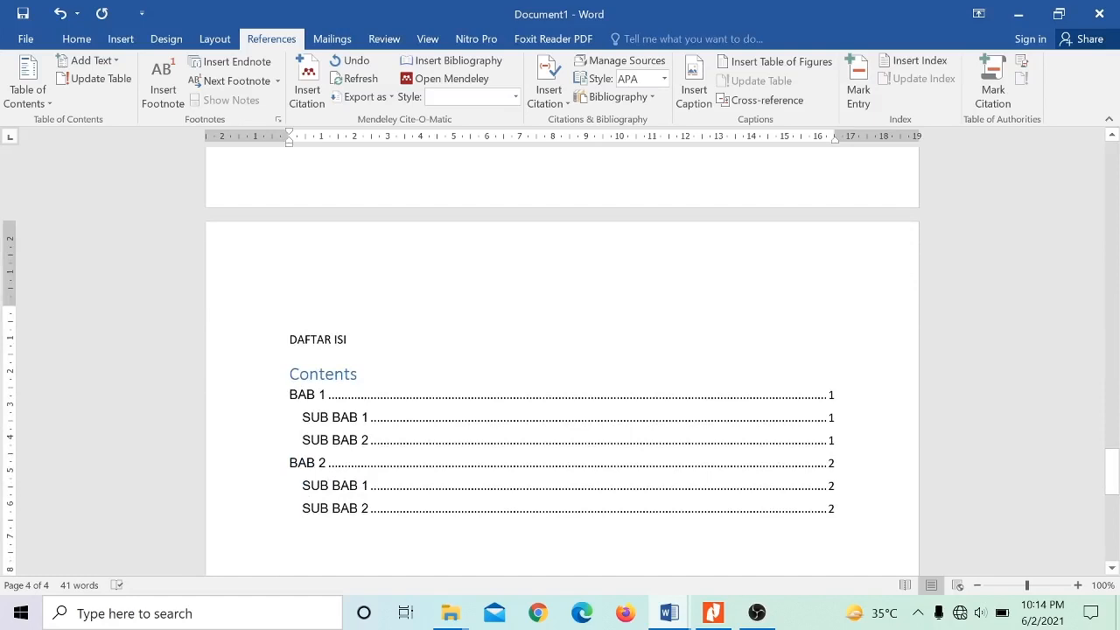
{"action": "left_click", "coordinate": [359, 375]}
{"action": "key", "text": "BackSpace"}
{"action": "key", "text": "BackSpace"}
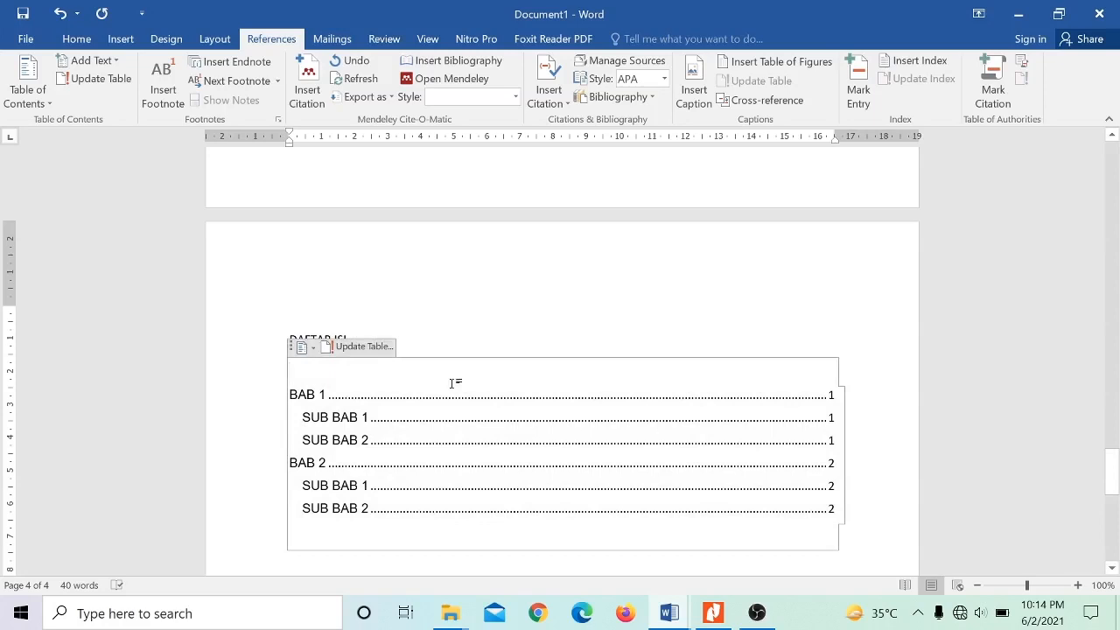
- Update the entire table of contents to match the current chapter positions
{"action": "left_click", "coordinate": [375, 349]}
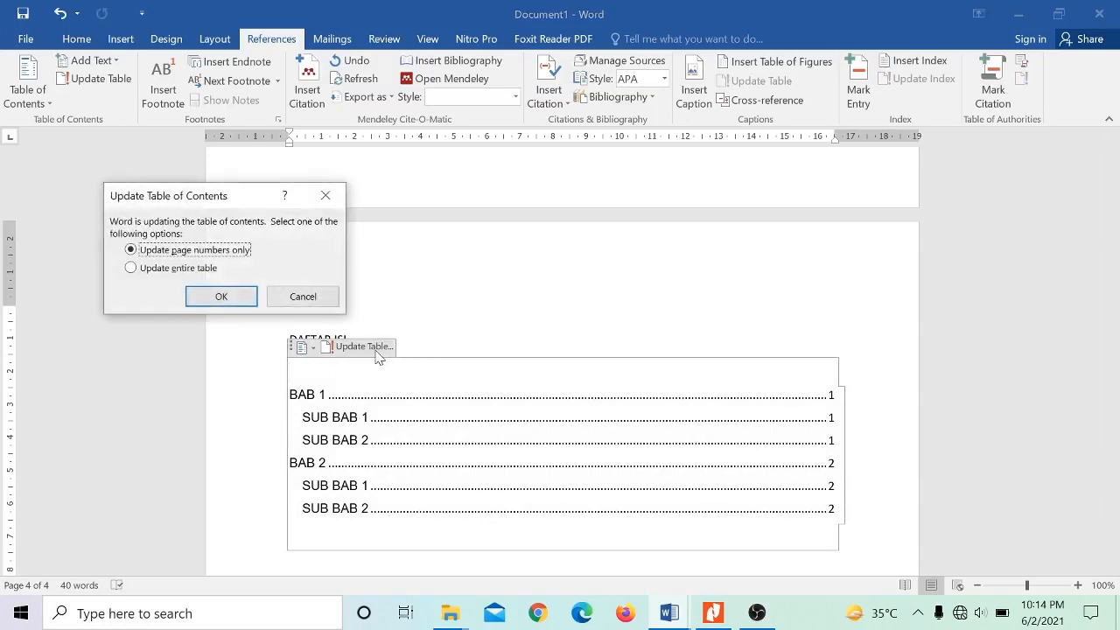
{"action": "left_click", "coordinate": [200, 273]}
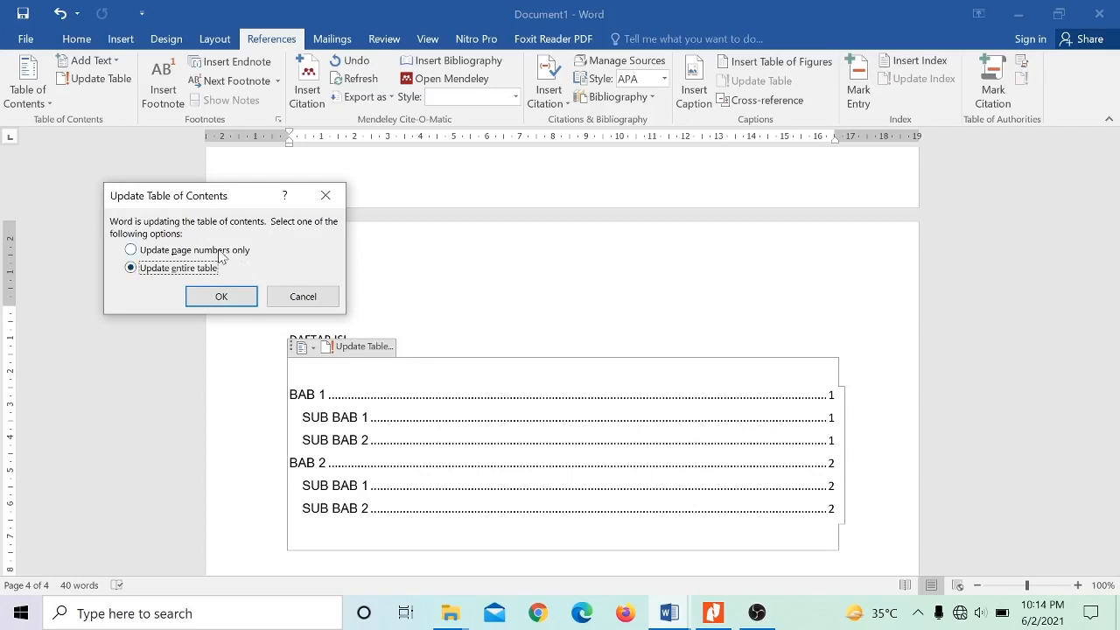
{"action": "left_click", "coordinate": [202, 297]}
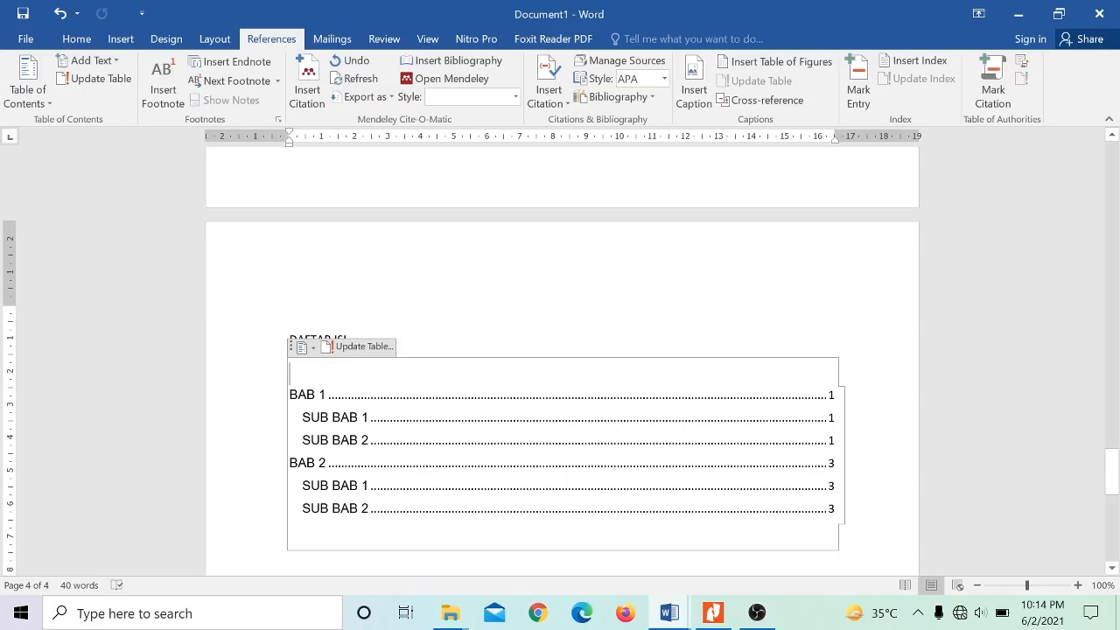
{"action": "left_click", "coordinate": [836, 509]}
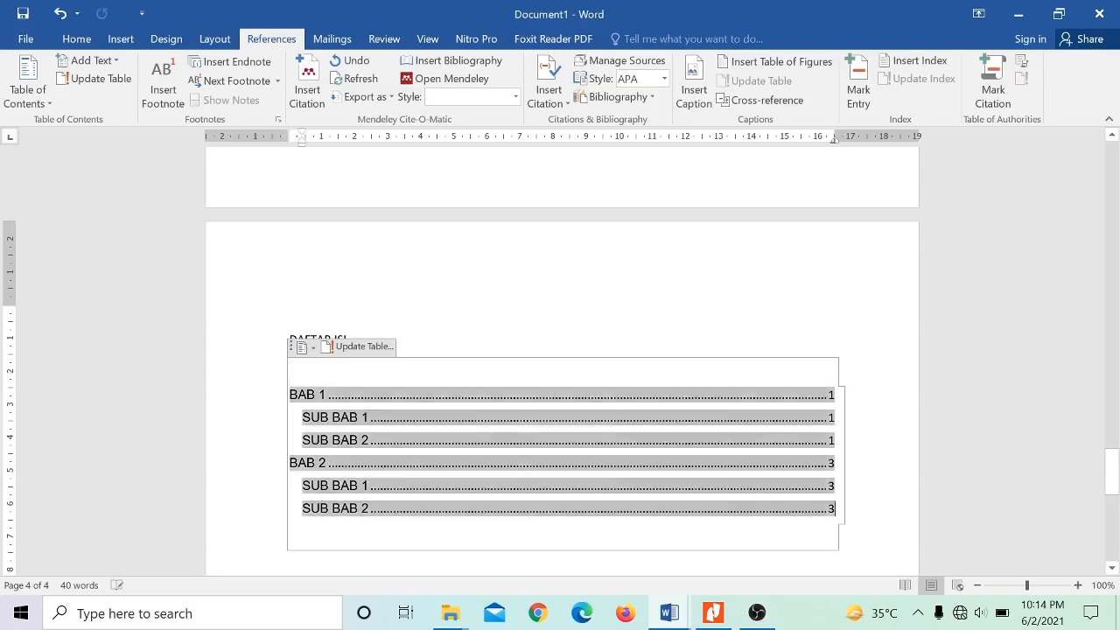
- Add blank lines after the table of contents to reach a fifth page and enter the title DAFTAR PUSTAKA there
{"action": "left_click_drag", "start_coordinate": [1112, 519], "coordinate": [1111, 551]}
{"action": "left_click", "coordinate": [792, 435]}
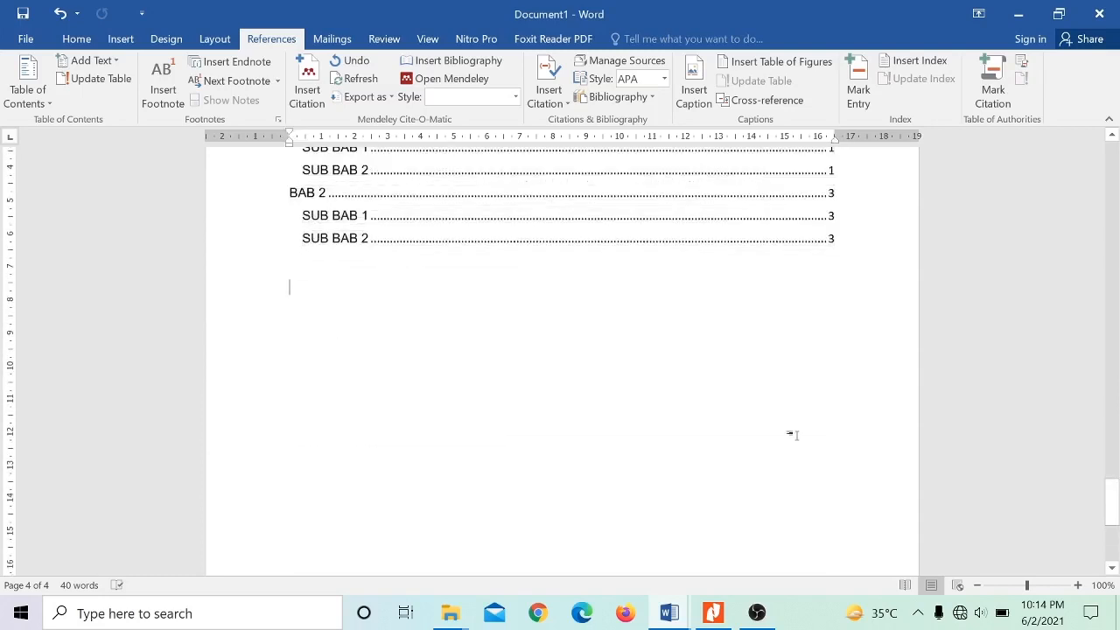
{"action": "key", "text": "Return"}
{"action": "key", "text": "Return"}
{"action": "key", "text": "Return"}
{"action": "key", "text": "Return"}
{"action": "key", "text": "Return"}
{"action": "key", "text": "Return"}
{"action": "key", "text": "Return"}
{"action": "key", "text": "Return"}
{"action": "key", "text": "Return"}
{"action": "key", "text": "Return"}
{"action": "key", "text": "Return"}
{"action": "key", "text": "Return"}
{"action": "key", "text": "Return"}
{"action": "key", "text": "Return"}
{"action": "key", "text": "Return"}
{"action": "key", "text": "Return"}
{"action": "key", "text": "Return"}
{"action": "key", "text": "Return"}
{"action": "key", "text": "Return"}
{"action": "key", "text": "Return"}
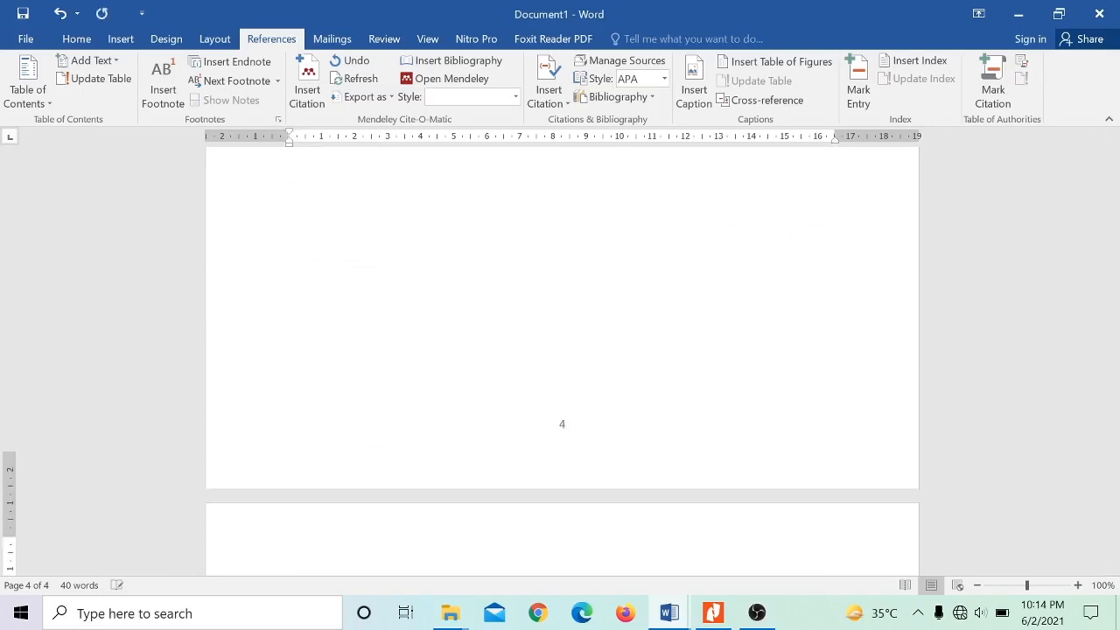
{"action": "type", "text": "DA"}
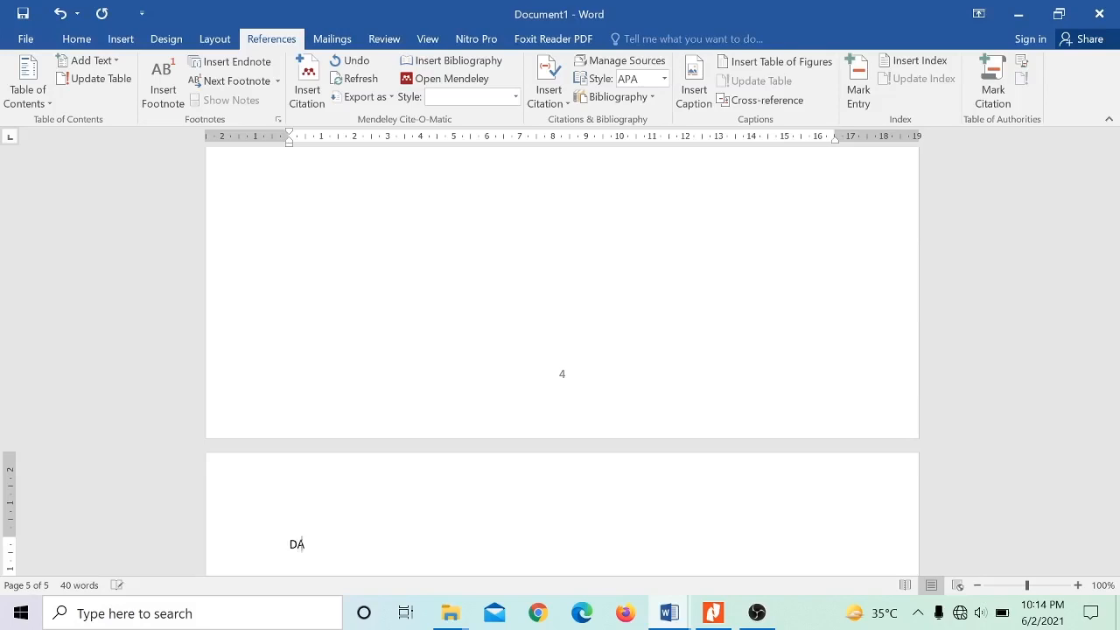
{"action": "type", "text": "FTAR PUSTAKA"}
{"action": "key", "text": "Return"}
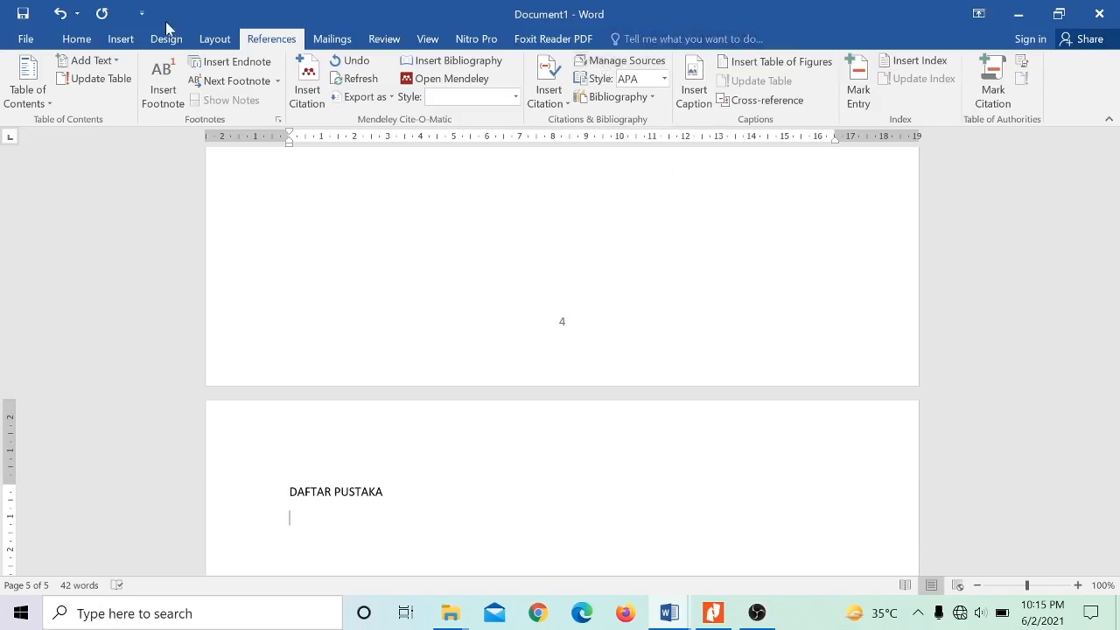
- Open the source manager and try creating a new source of type Book
{"action": "left_click", "coordinate": [636, 63]}
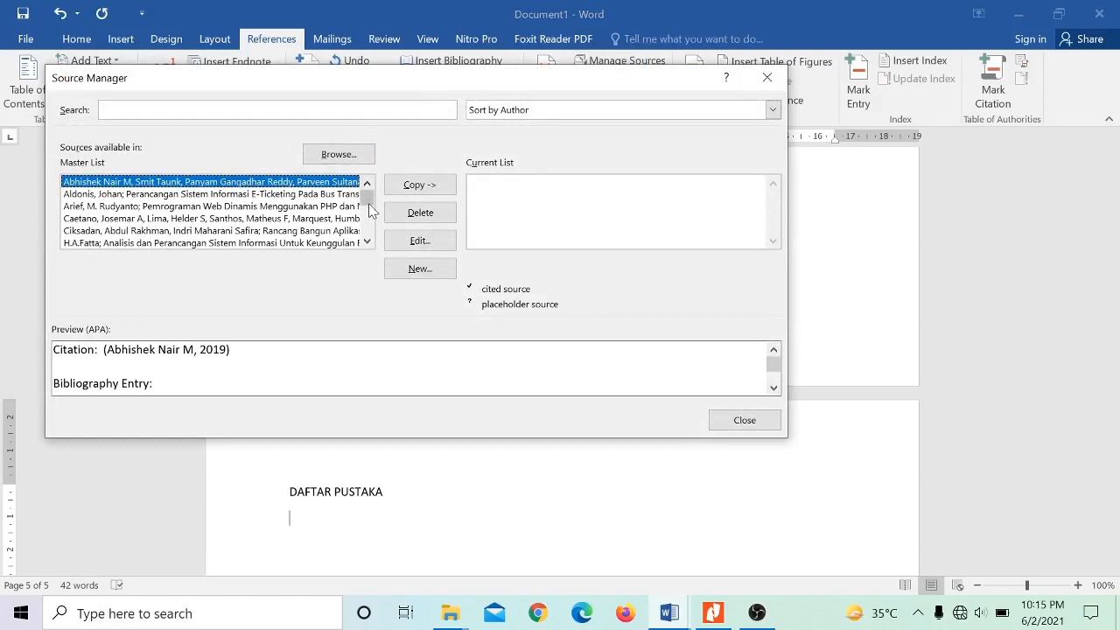
{"action": "mouse_move", "coordinate": [369, 207]}
{"action": "left_mouse_down"}
{"action": "mouse_move", "coordinate": [367, 226]}
{"action": "mouse_move", "coordinate": [368, 189]}
{"action": "left_mouse_up"}
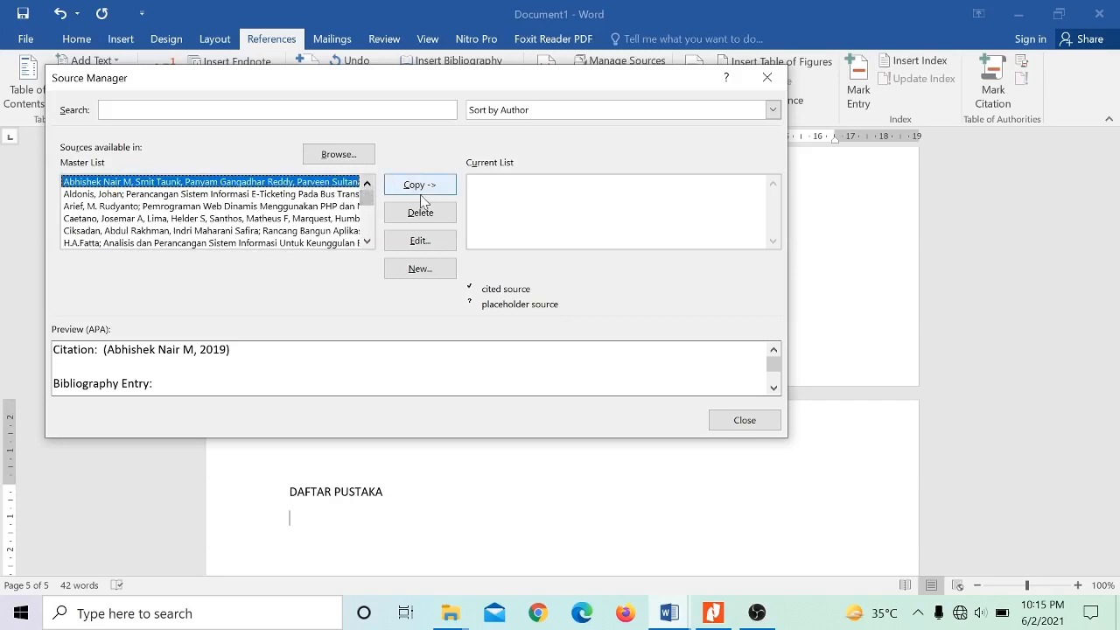
{"action": "left_click", "coordinate": [446, 270]}
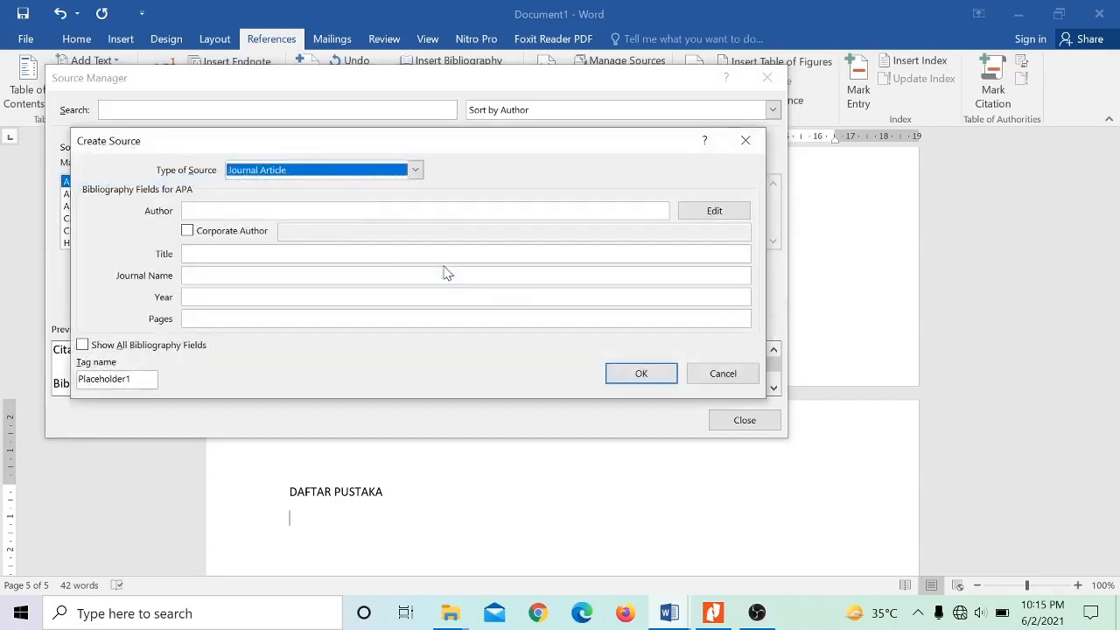
{"action": "left_click", "coordinate": [353, 174]}
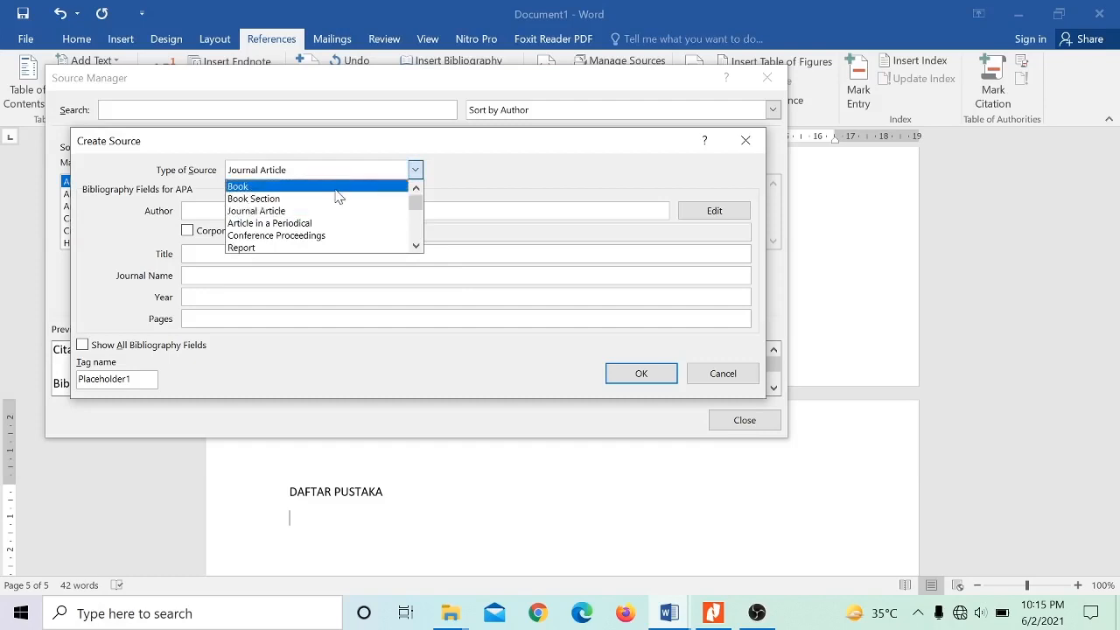
{"action": "left_click", "coordinate": [336, 187]}
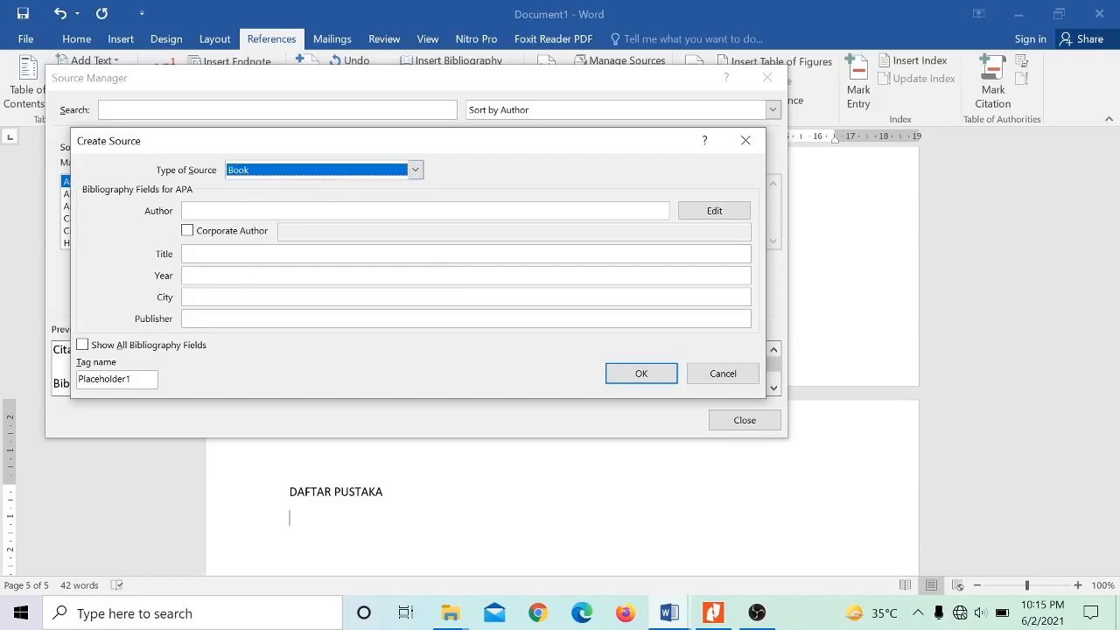
{"action": "left_click", "coordinate": [735, 376]}
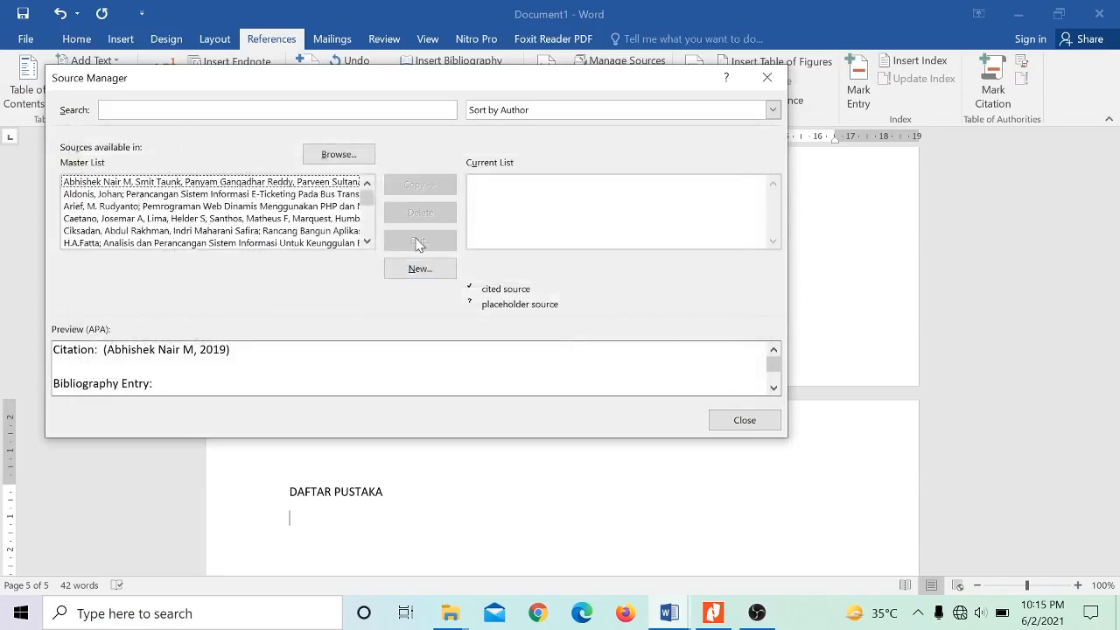
- Browse the master list of sources, preview the citations of Judul1 and Coders at Work, and close the source manager
{"action": "left_click_drag", "start_coordinate": [366, 203], "coordinate": [366, 225]}
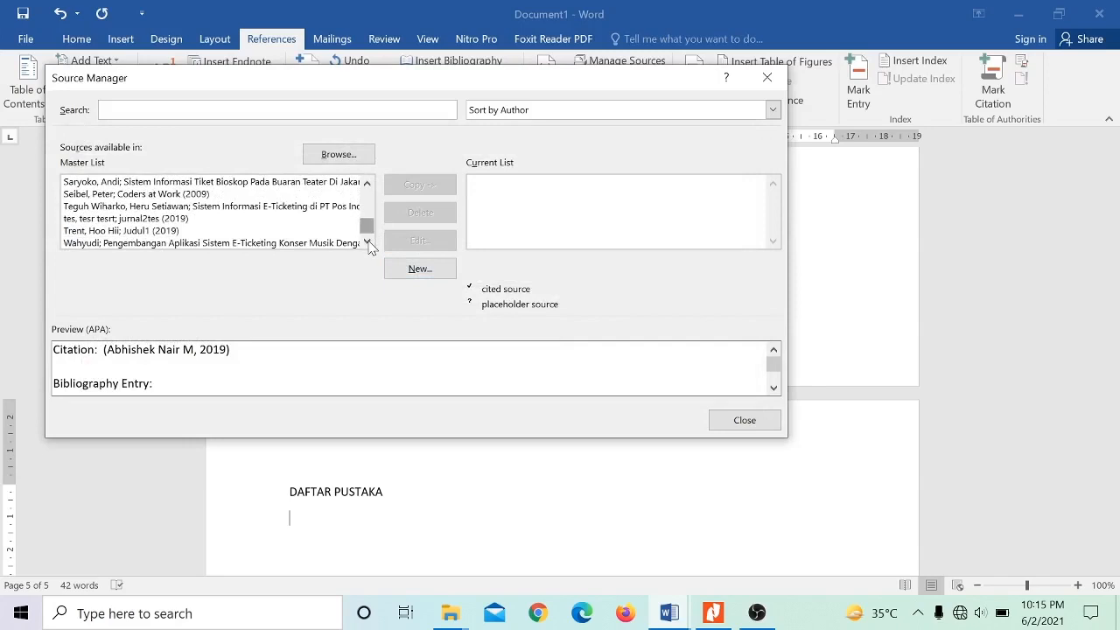
{"action": "left_click", "coordinate": [149, 234]}
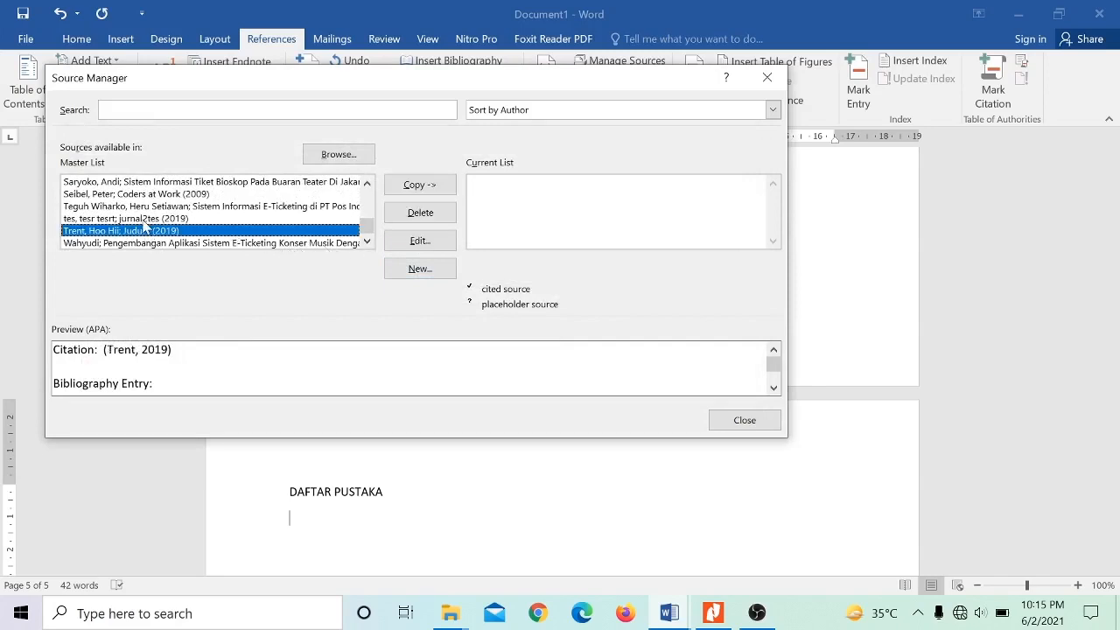
{"action": "left_click", "coordinate": [133, 196]}
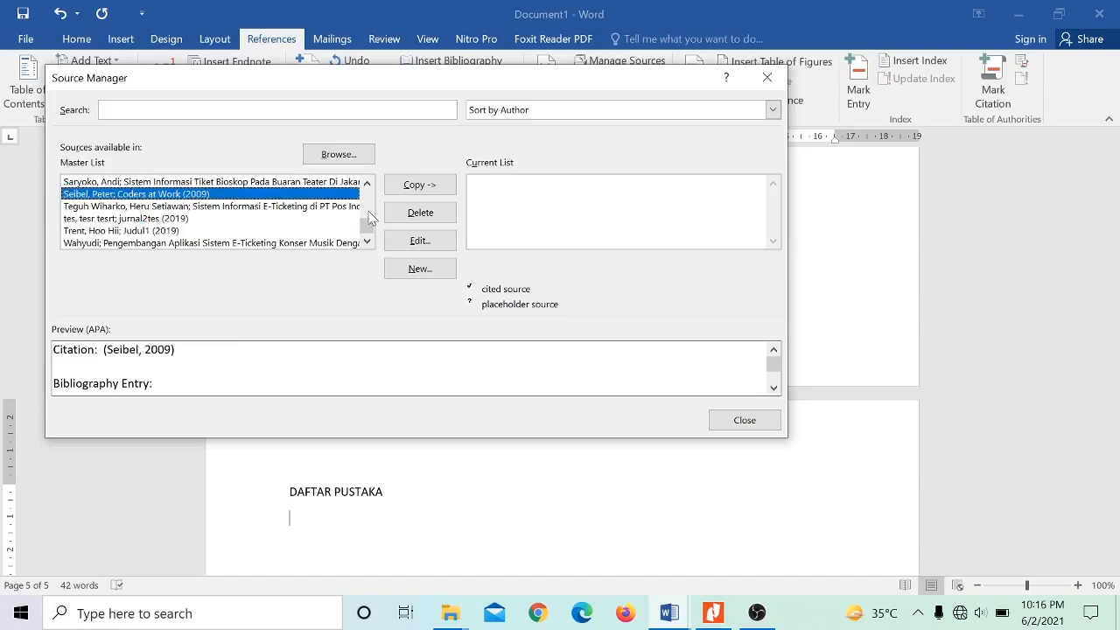
{"action": "left_click_drag", "start_coordinate": [367, 224], "coordinate": [367, 184]}
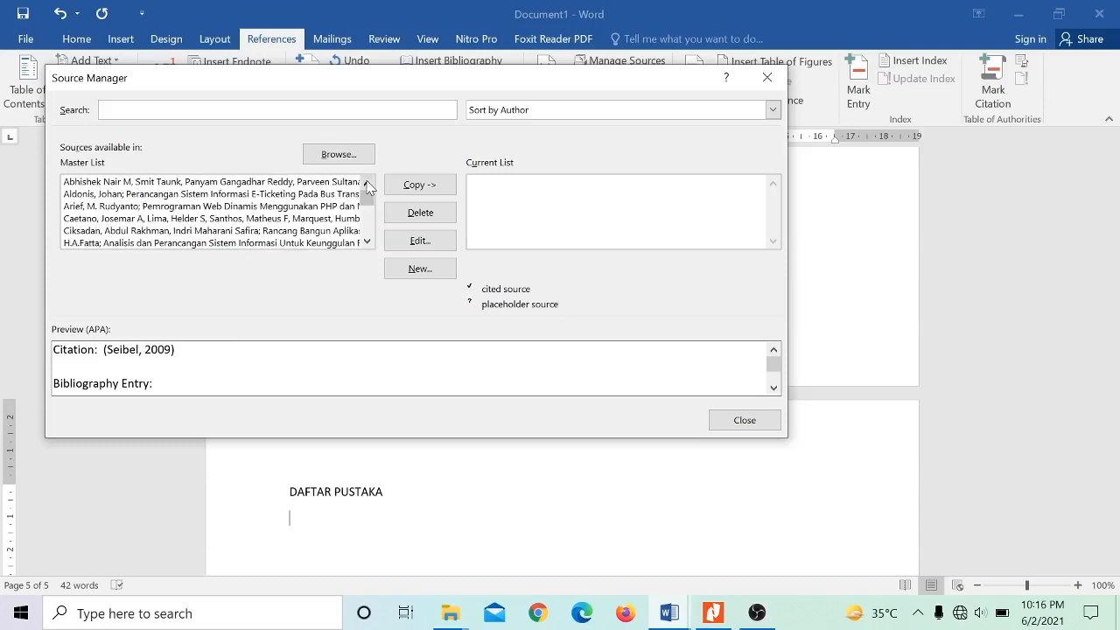
{"action": "left_click", "coordinate": [768, 78]}
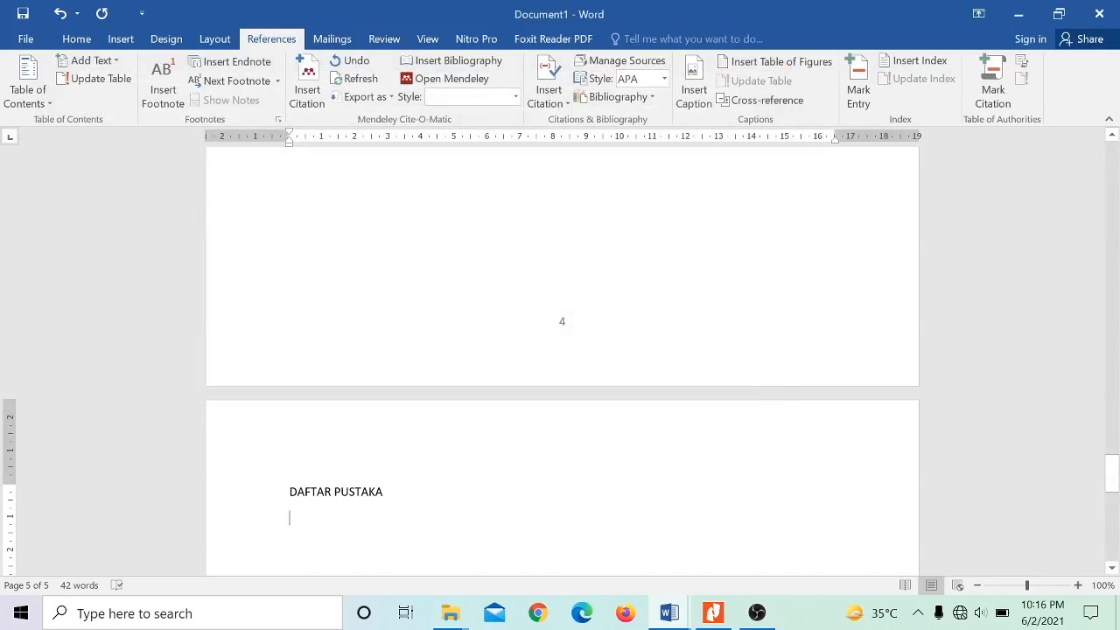
- Insert the built-in Bibliography below the DAFTAR PUSTAKA title
{"action": "left_click", "coordinate": [636, 103]}
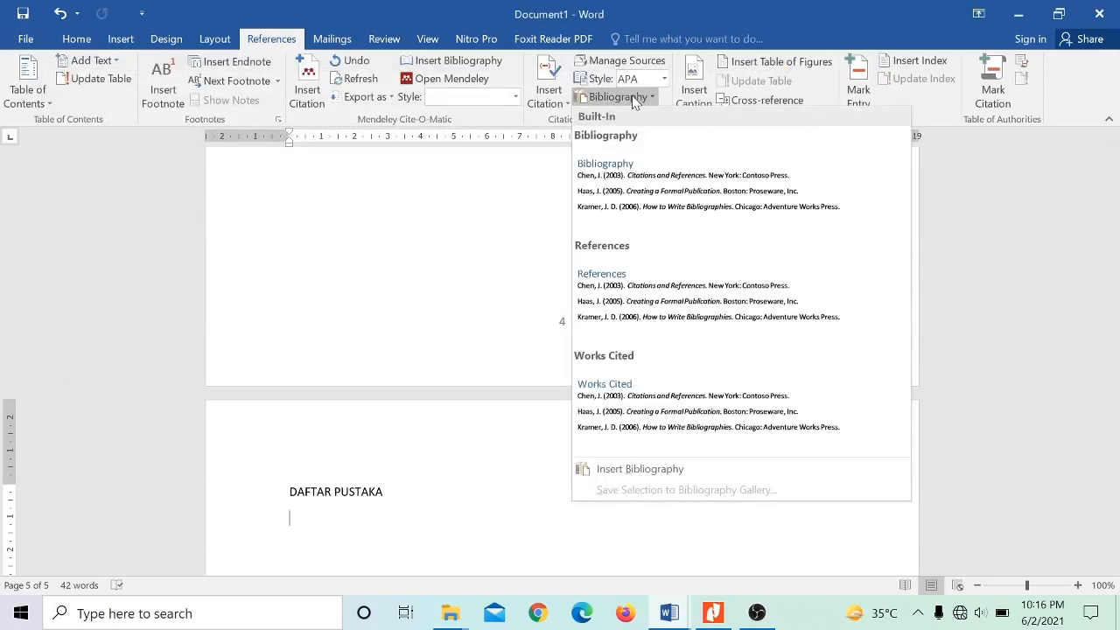
{"action": "left_click", "coordinate": [656, 182]}
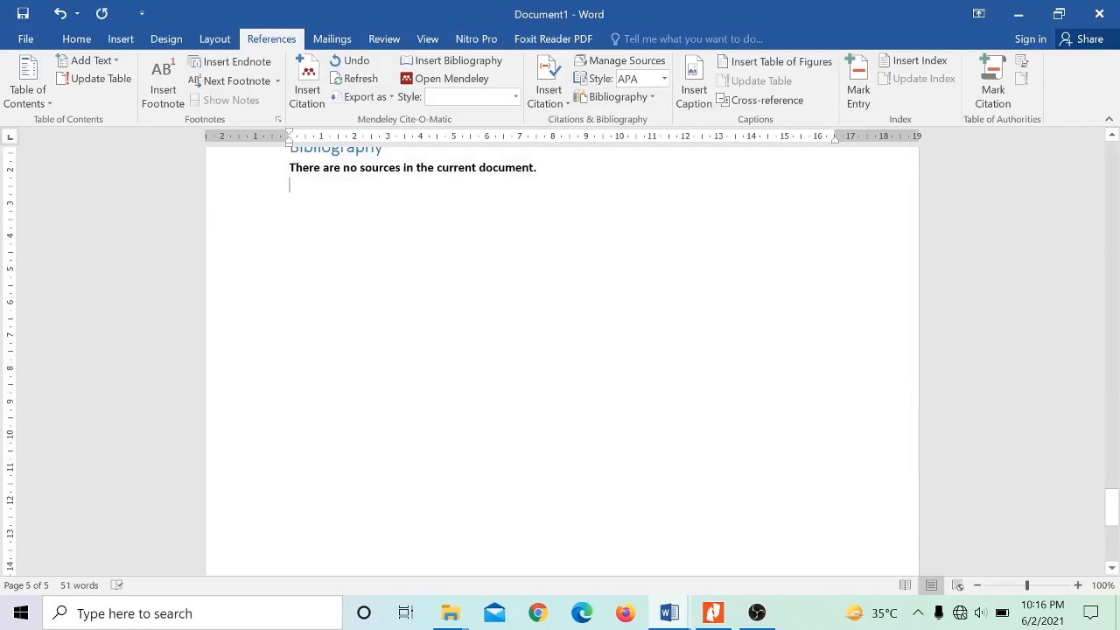
{"action": "scroll", "coordinate": [538, 268], "scroll_direction": "up", "scroll_amount": 5}
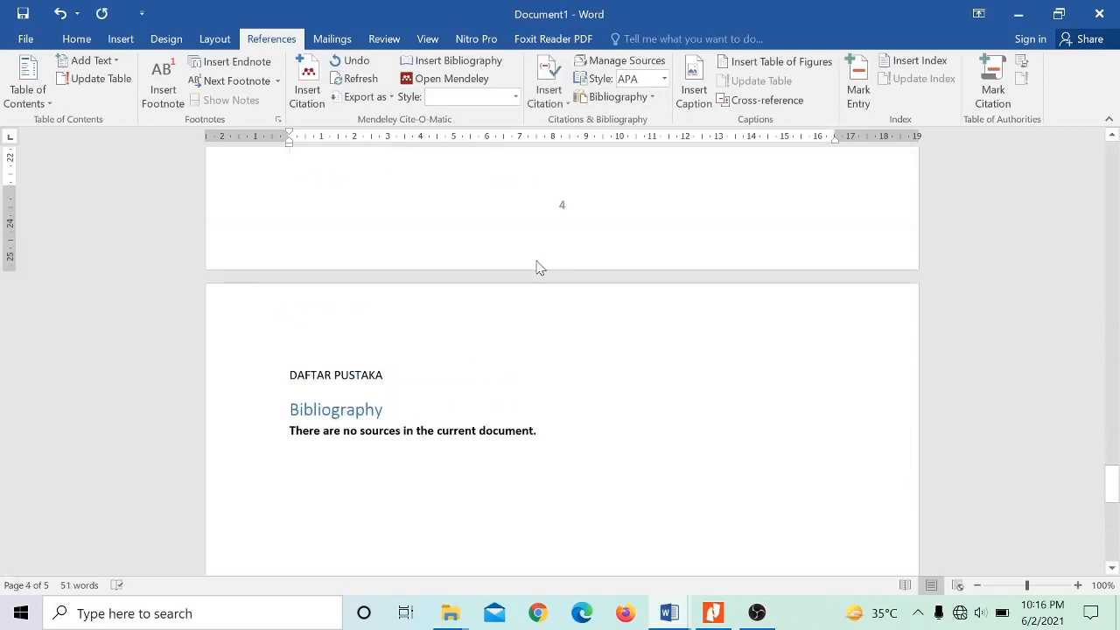
- Enter the text MERUJUK PENELITIAN BLA BLA below SUB BAB 1 of BAB 2
{"action": "scroll", "coordinate": [538, 268], "scroll_direction": "up", "scroll_amount": 1}
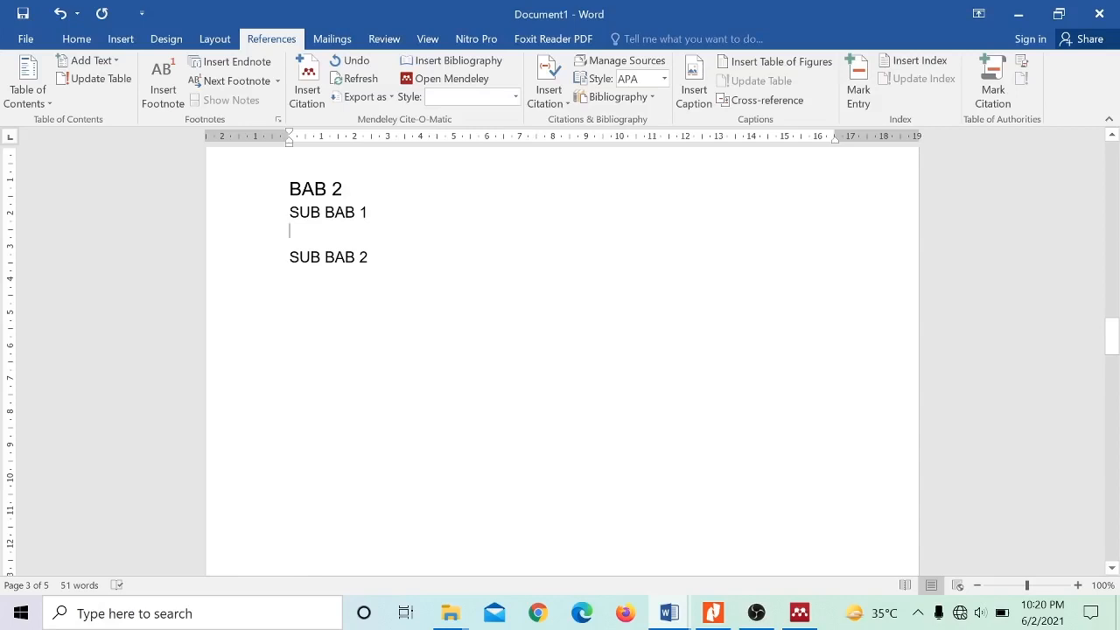
{"action": "type", "text": "ME"}
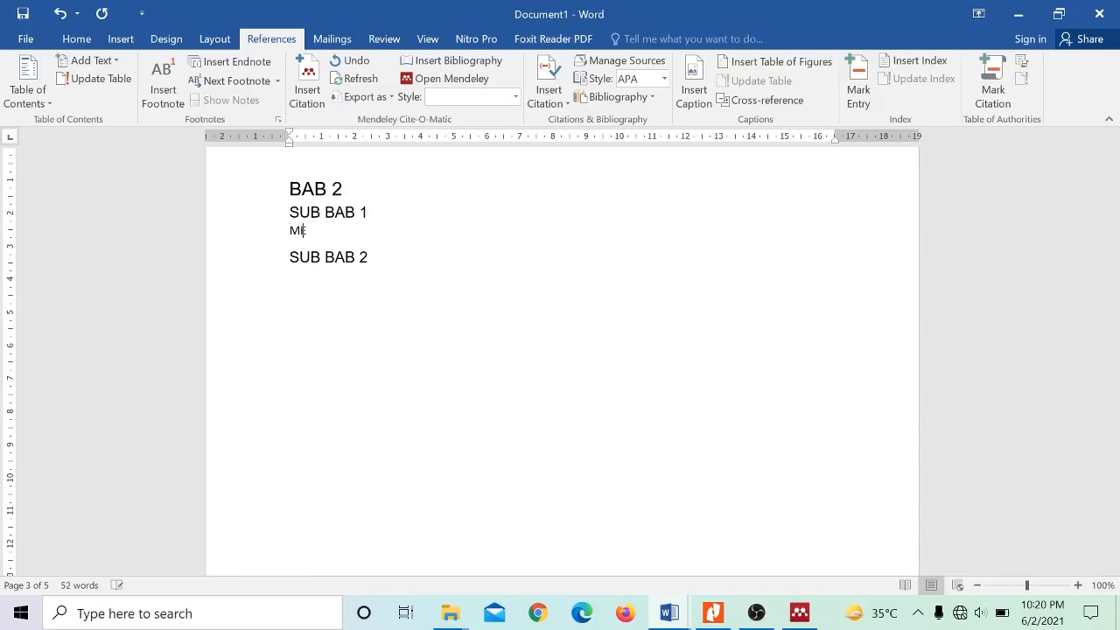
{"action": "type", "text": "RUU"}
{"action": "key", "text": "Left"}
{"action": "type", "text": "J PENELITIAN"}
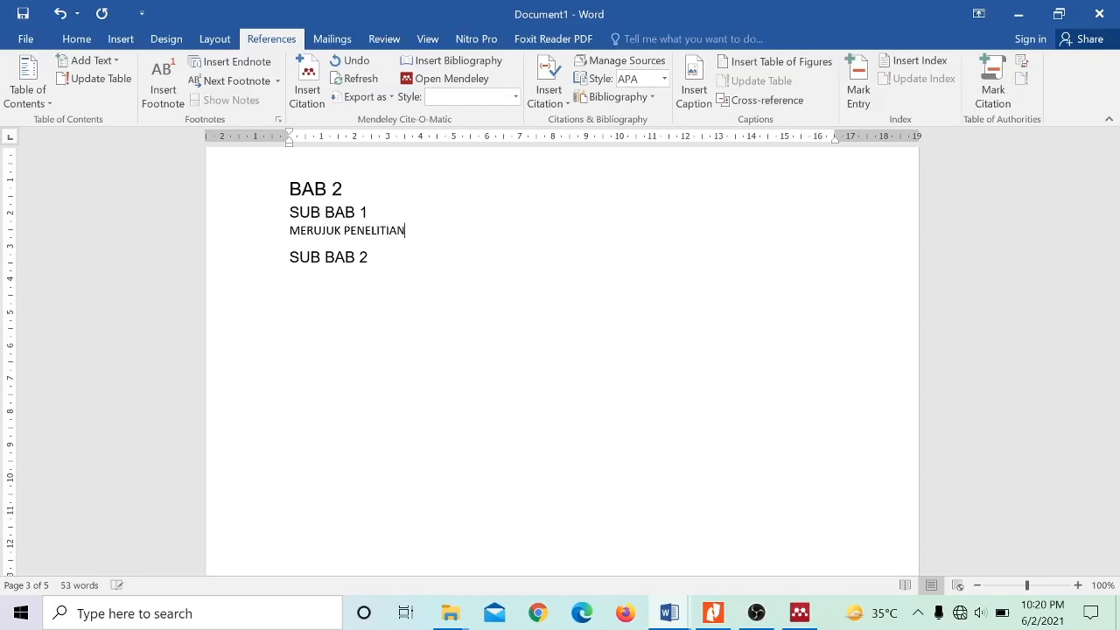
{"action": "type", "text": " BLA BK"}
{"action": "type", "text": "LA BLA"}
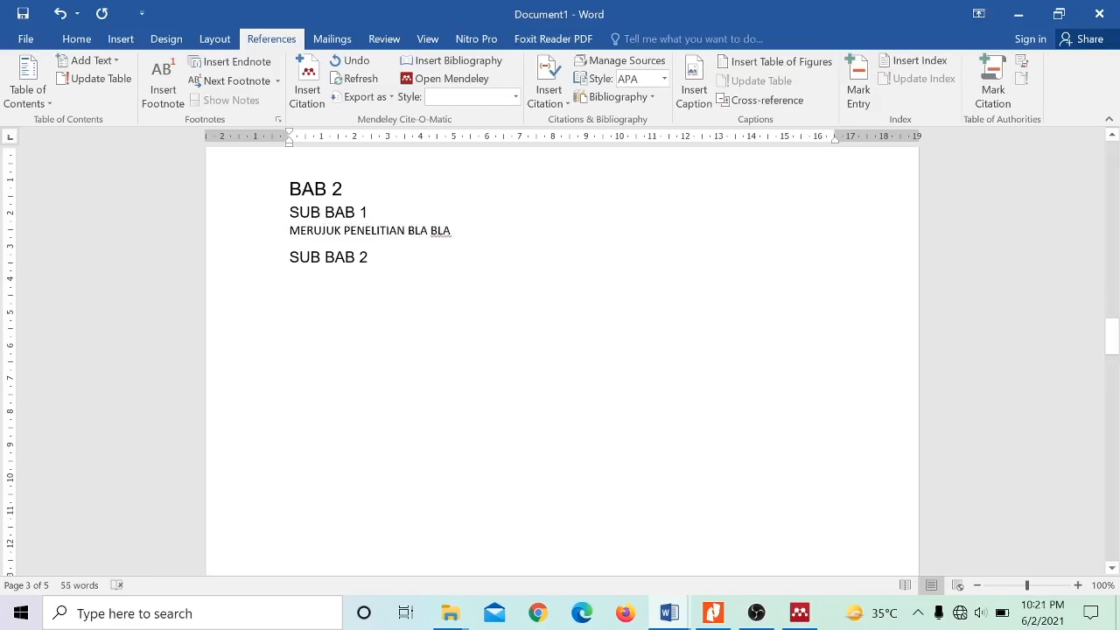
{"action": "left_click", "coordinate": [564, 87]}
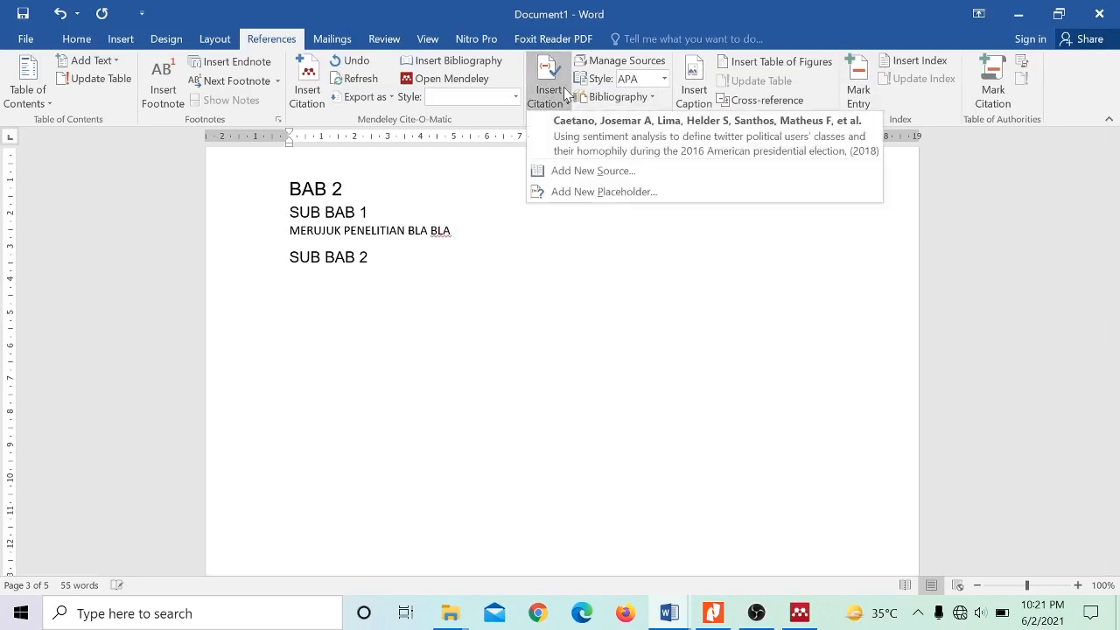
{"action": "left_click", "coordinate": [562, 171]}
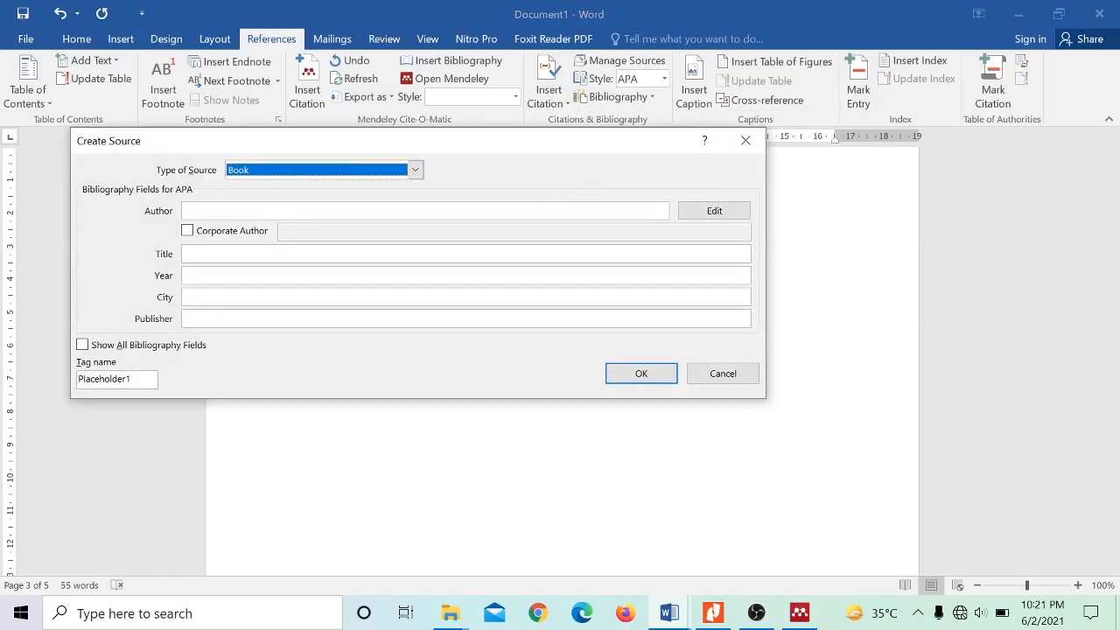
{"action": "left_click", "coordinate": [723, 377]}
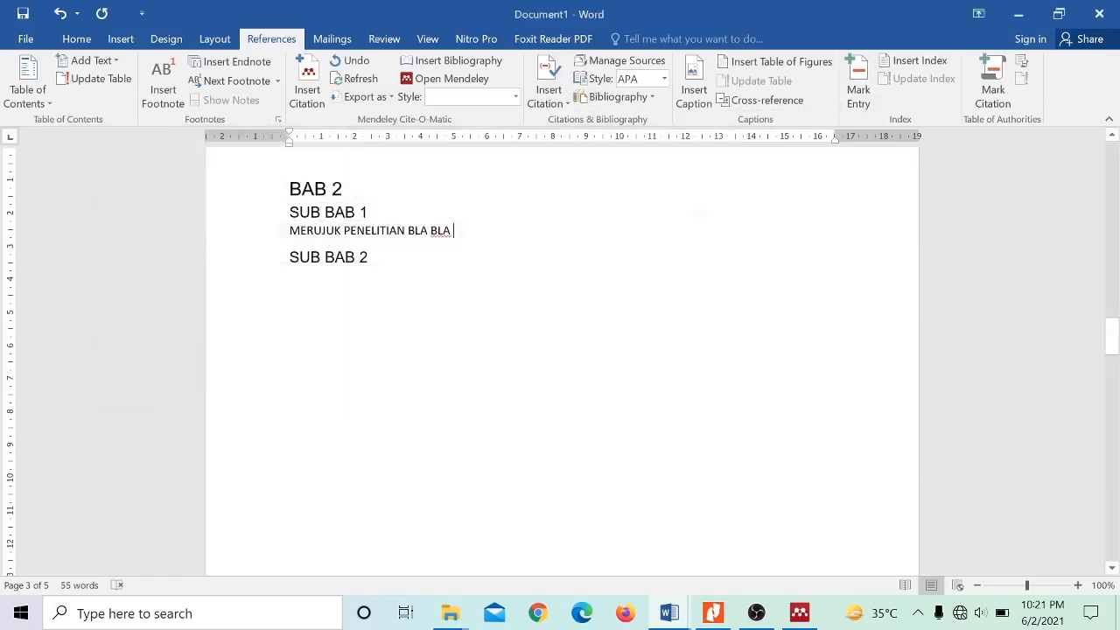
- Copy the 2019 Rancang Bangun Aplikasi E-Ticketing and 2007 Analisis dan Perancangan Sistem Informasi sources from the master list to the current list
{"action": "left_click", "coordinate": [595, 65]}
{"action": "left_click", "coordinate": [217, 231]}
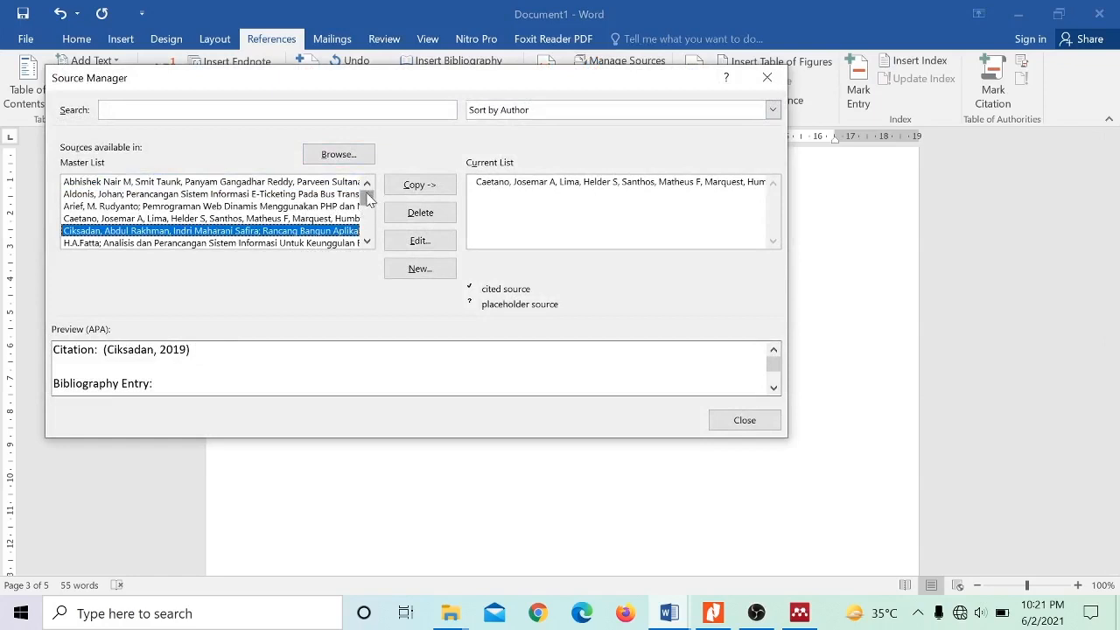
{"action": "left_click", "coordinate": [399, 189]}
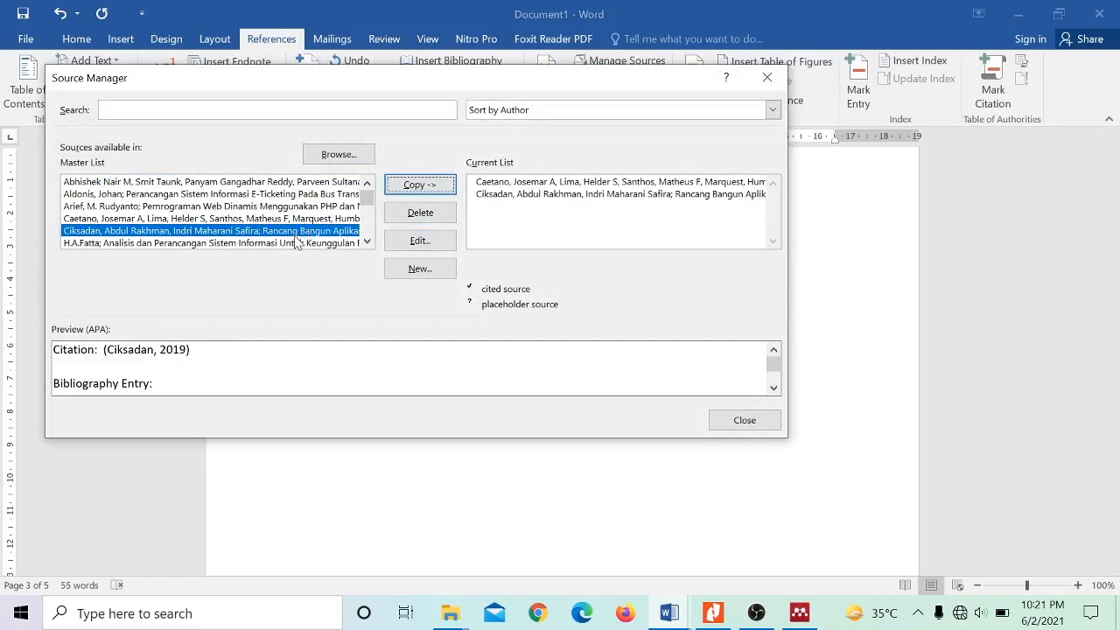
{"action": "left_click", "coordinate": [298, 244]}
{"action": "left_click", "coordinate": [427, 187]}
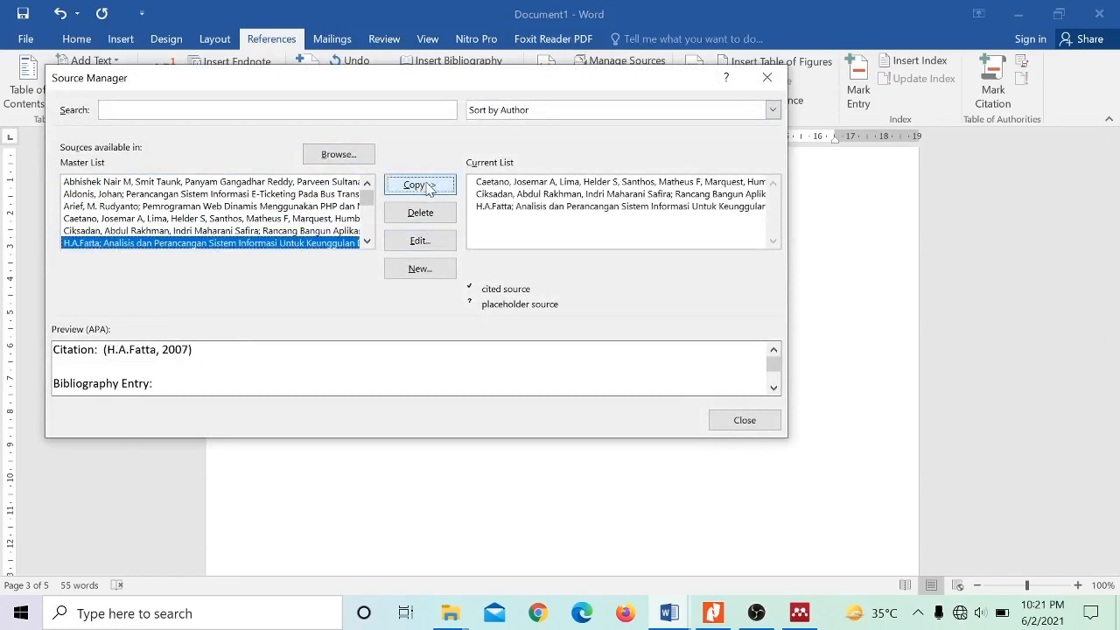
{"action": "left_click", "coordinate": [733, 420]}
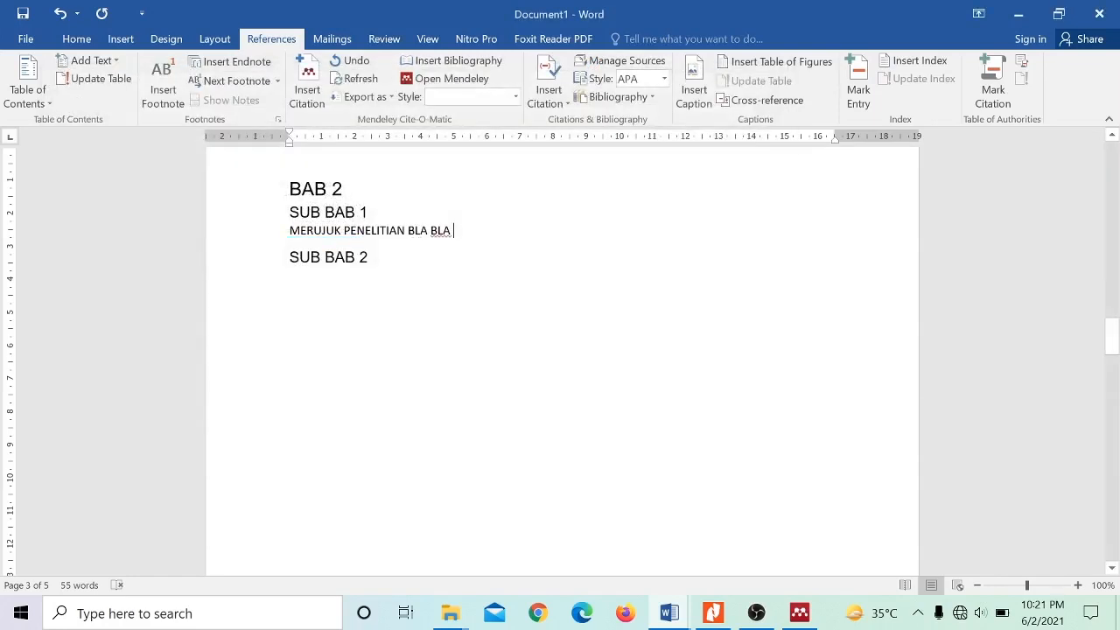
- Cite the 2007 source Analisis dan Perancangan Sistem Informasi after the text MERUJUK PENELITIAN BLA BLA
{"action": "left_click", "coordinate": [551, 103]}
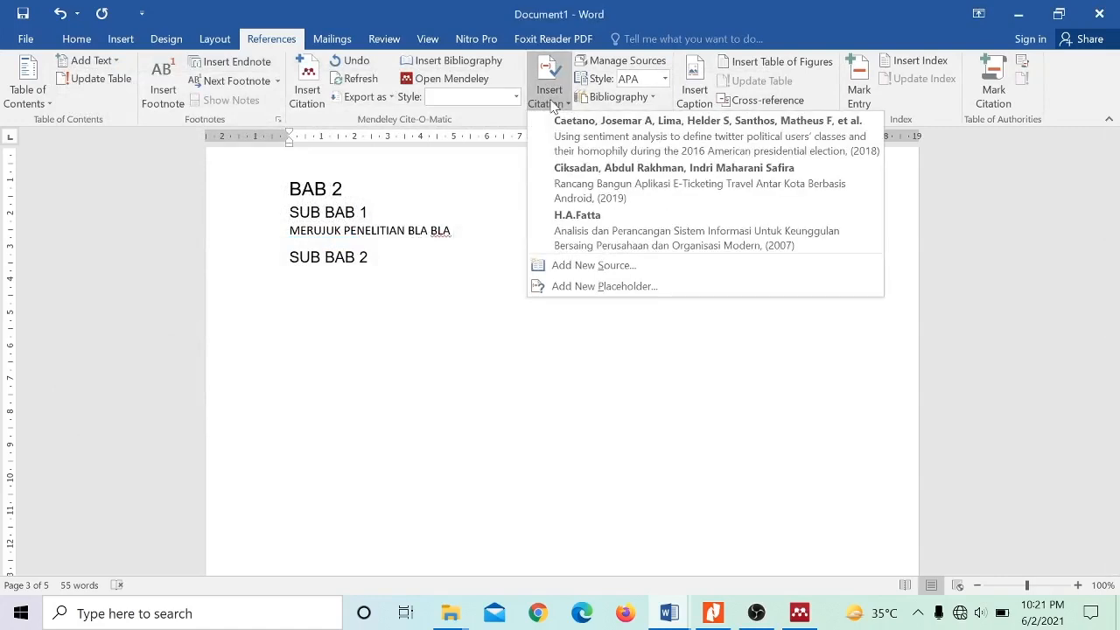
{"action": "left_click", "coordinate": [556, 216]}
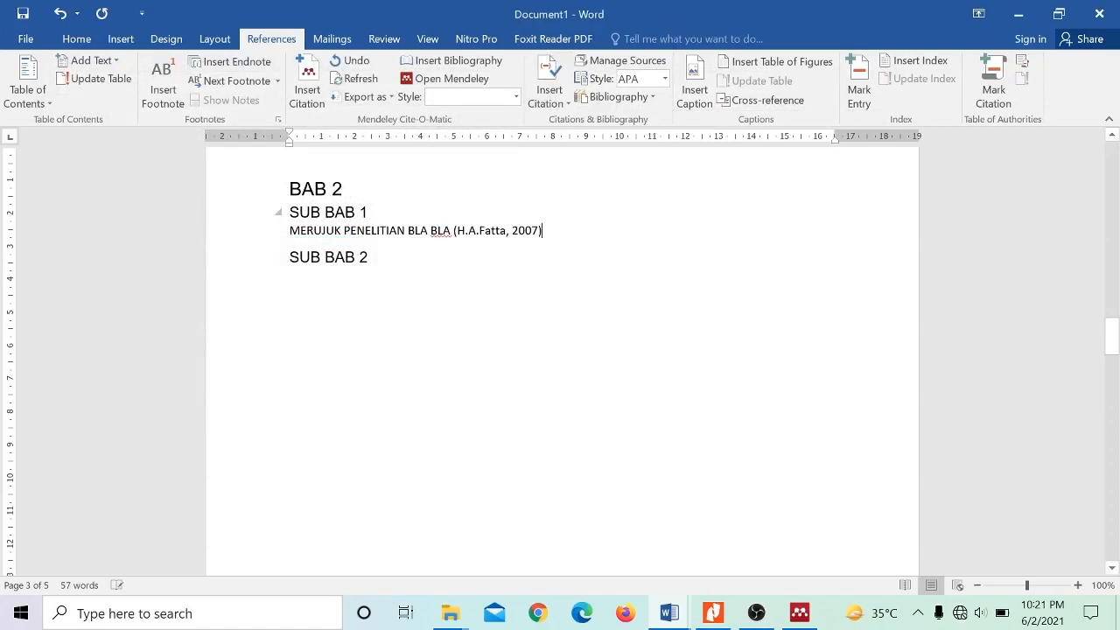
- Delete the empty bibliography block below the DAFTAR PUSTAKA title
{"action": "left_click_drag", "start_coordinate": [1112, 335], "coordinate": [1113, 485]}
{"action": "left_click", "coordinate": [356, 486]}
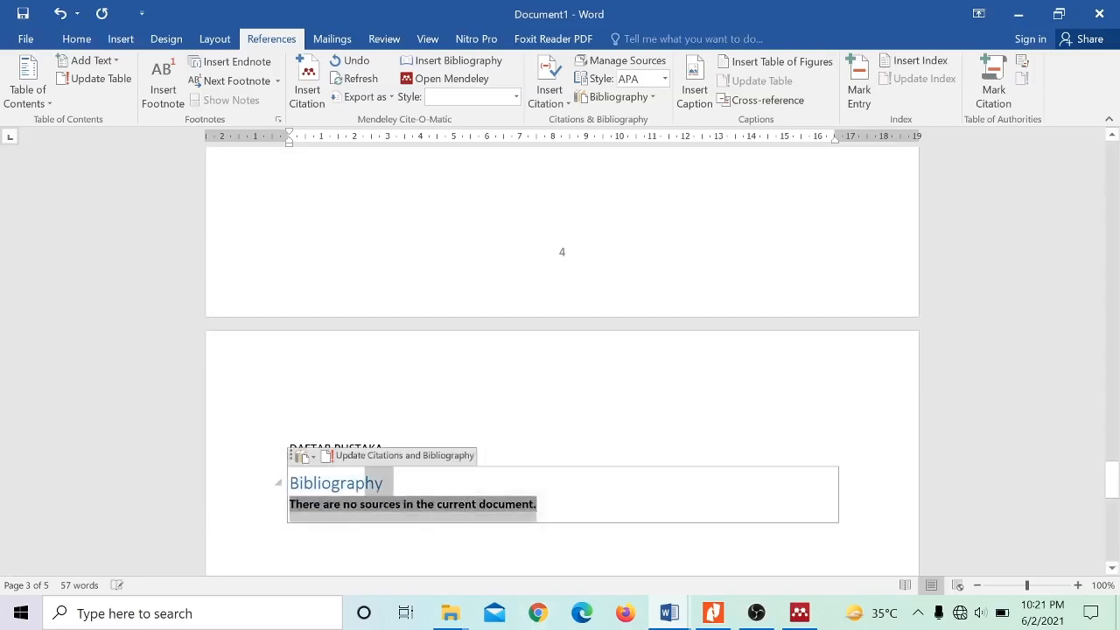
{"action": "left_click_drag", "start_coordinate": [352, 492], "coordinate": [282, 485]}
{"action": "key", "text": "Delete"}
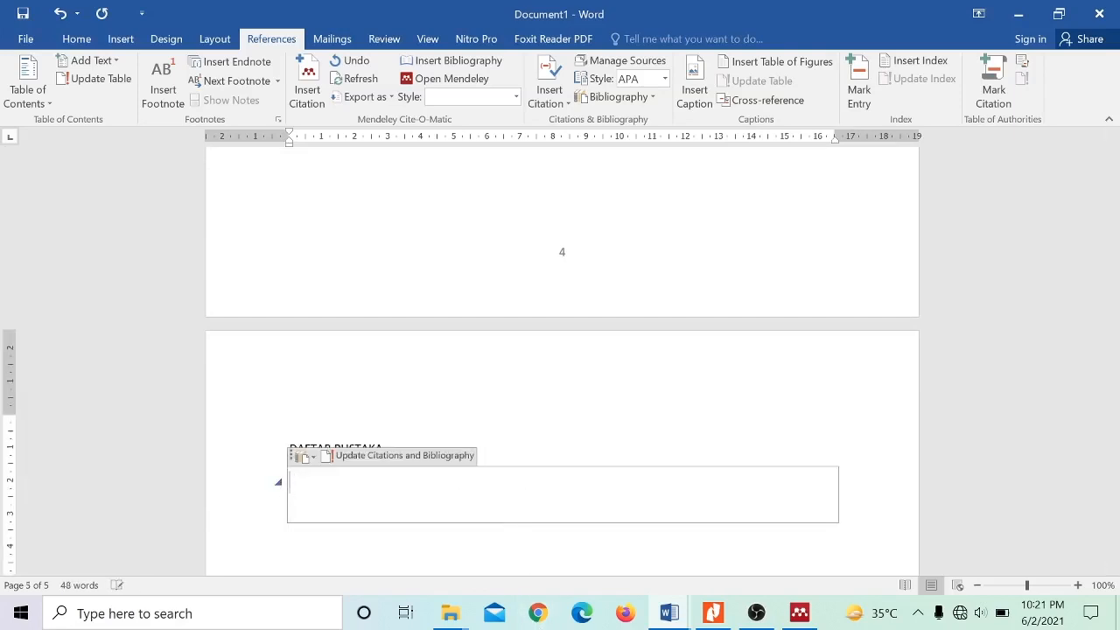
{"action": "left_click", "coordinate": [291, 530]}
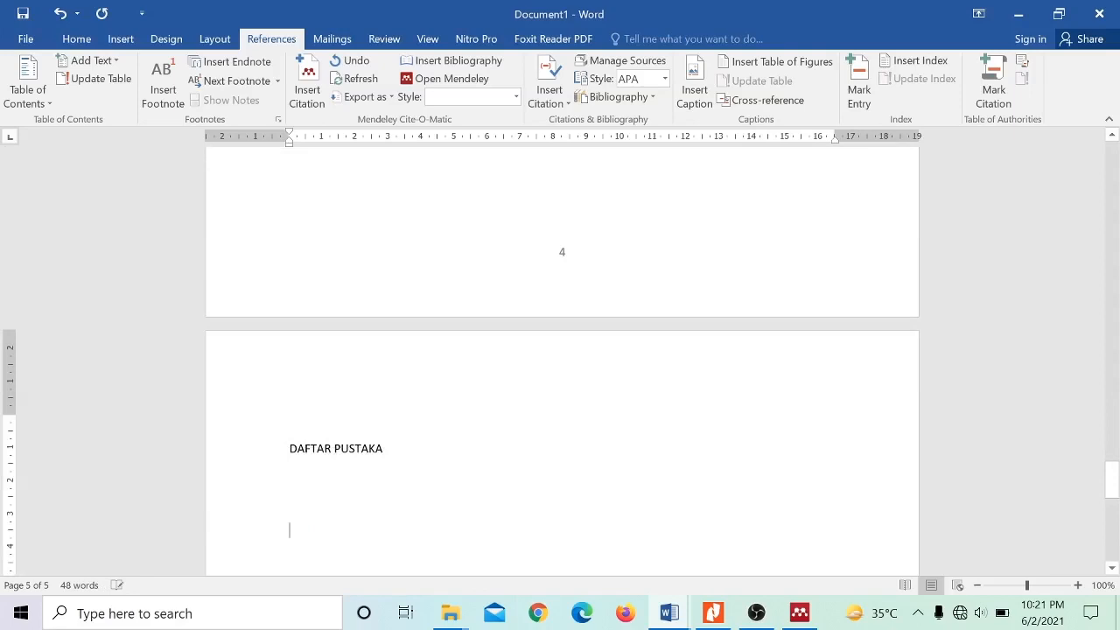
- Insert a new built-in Bibliography below the DAFTAR PUSTAKA title and update its citations and entries
{"action": "left_click", "coordinate": [291, 483]}
{"action": "right_click", "coordinate": [287, 472]}
{"action": "left_click", "coordinate": [703, 537]}
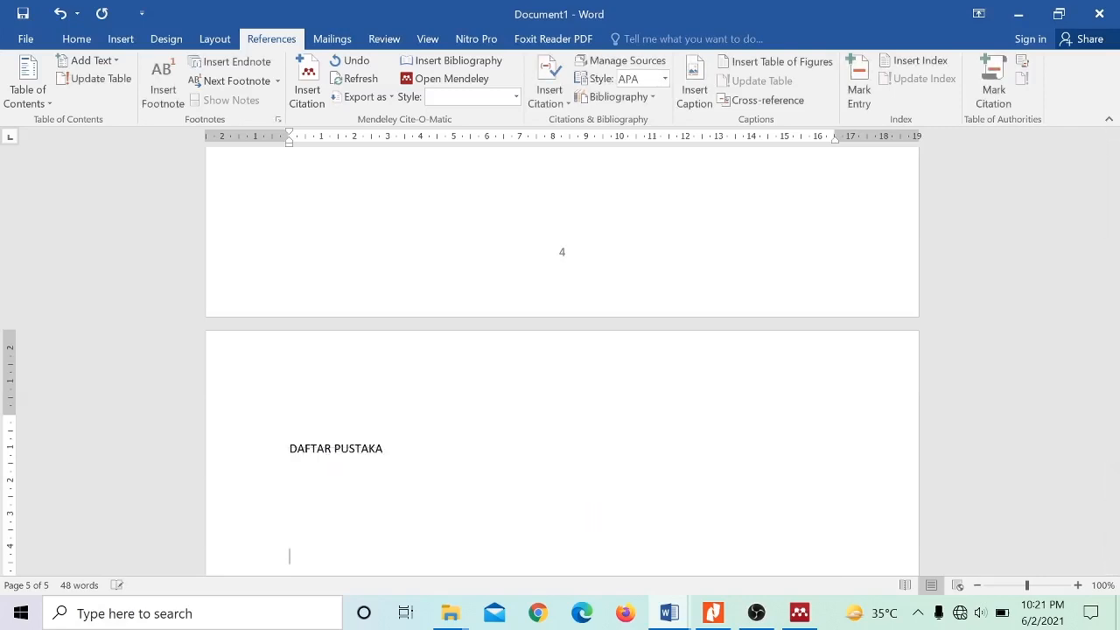
{"action": "left_click", "coordinate": [641, 101]}
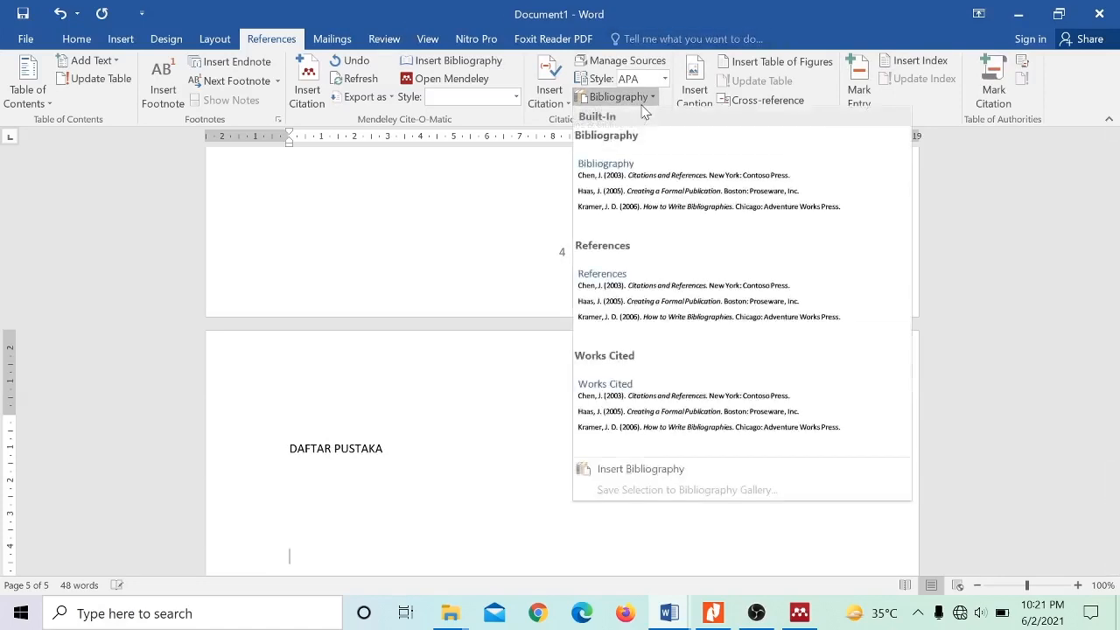
{"action": "left_click", "coordinate": [645, 151]}
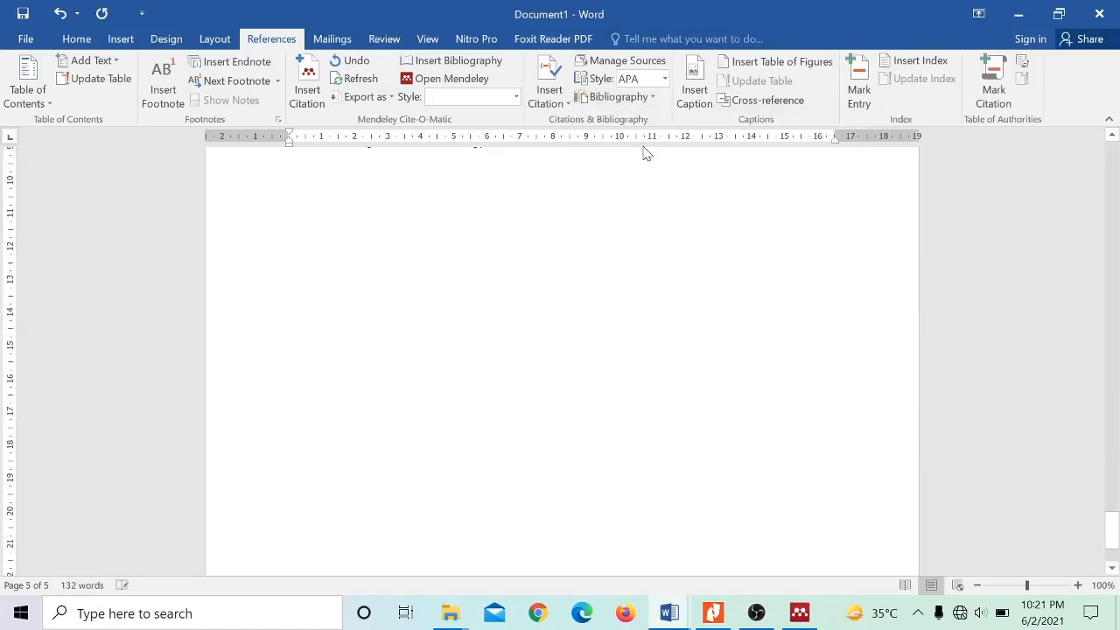
{"action": "scroll", "coordinate": [645, 153], "scroll_direction": "up", "scroll_amount": 5}
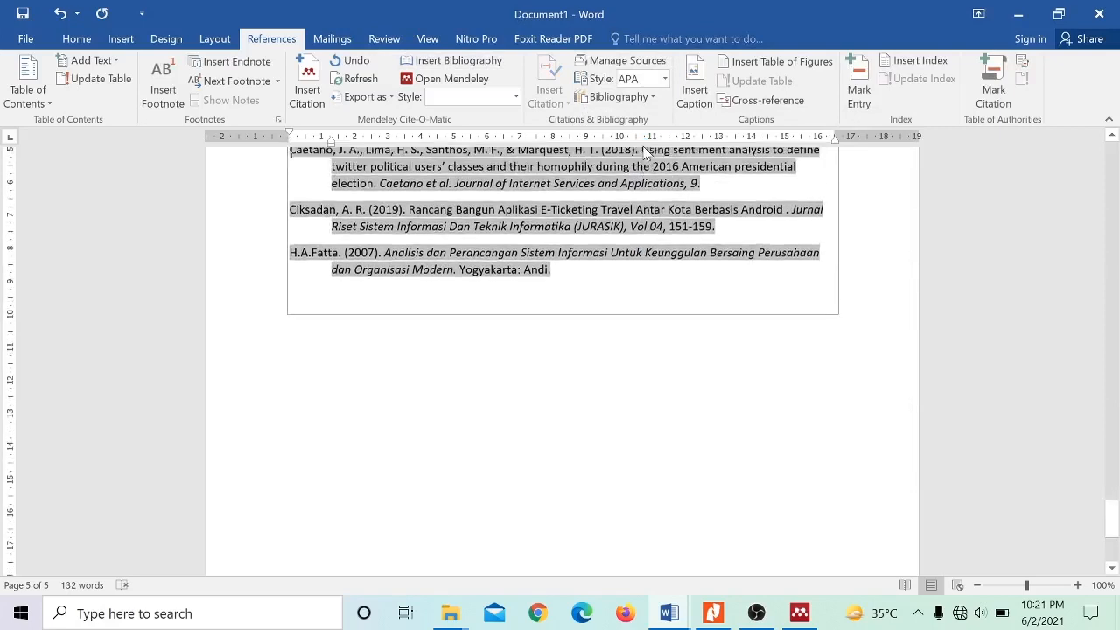
{"action": "scroll", "coordinate": [645, 153], "scroll_direction": "up", "scroll_amount": 2}
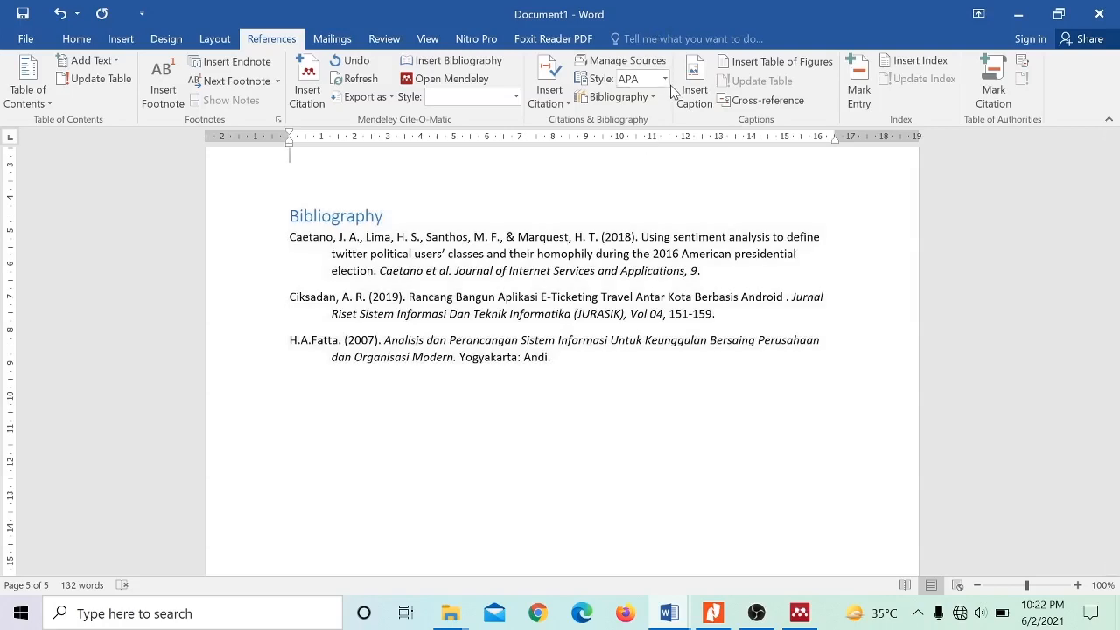
{"action": "right_click", "coordinate": [526, 245]}
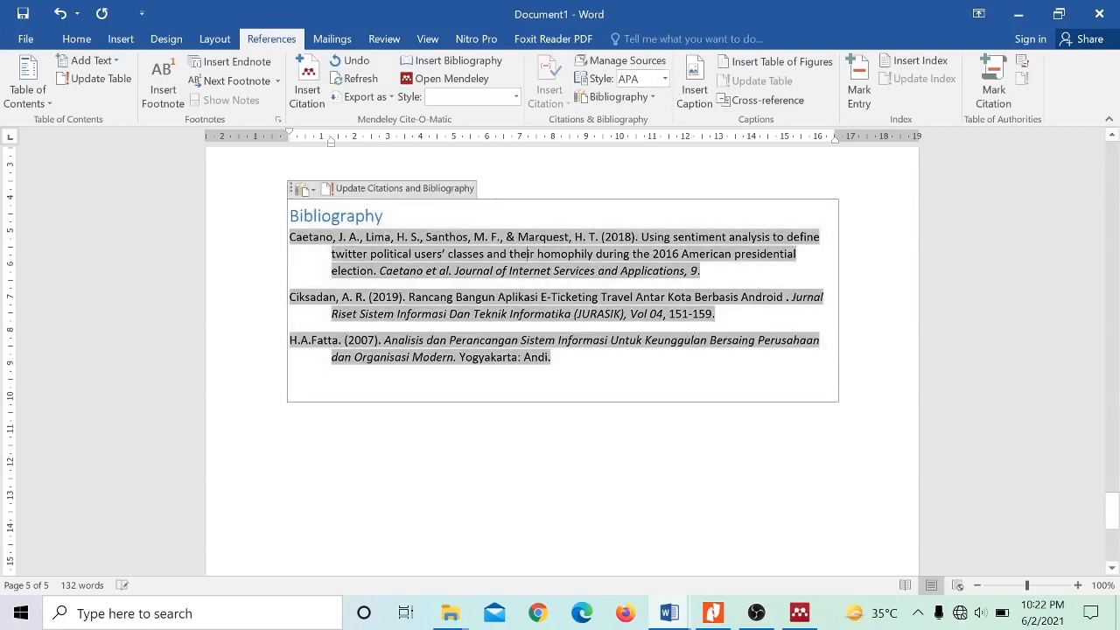
{"action": "left_click", "coordinate": [439, 191]}
- Place the text cursor after the 2007 citation in the sentence below SUB BAB 1 of BAB 2
{"action": "left_click_drag", "start_coordinate": [1112, 503], "coordinate": [1085, 315]}
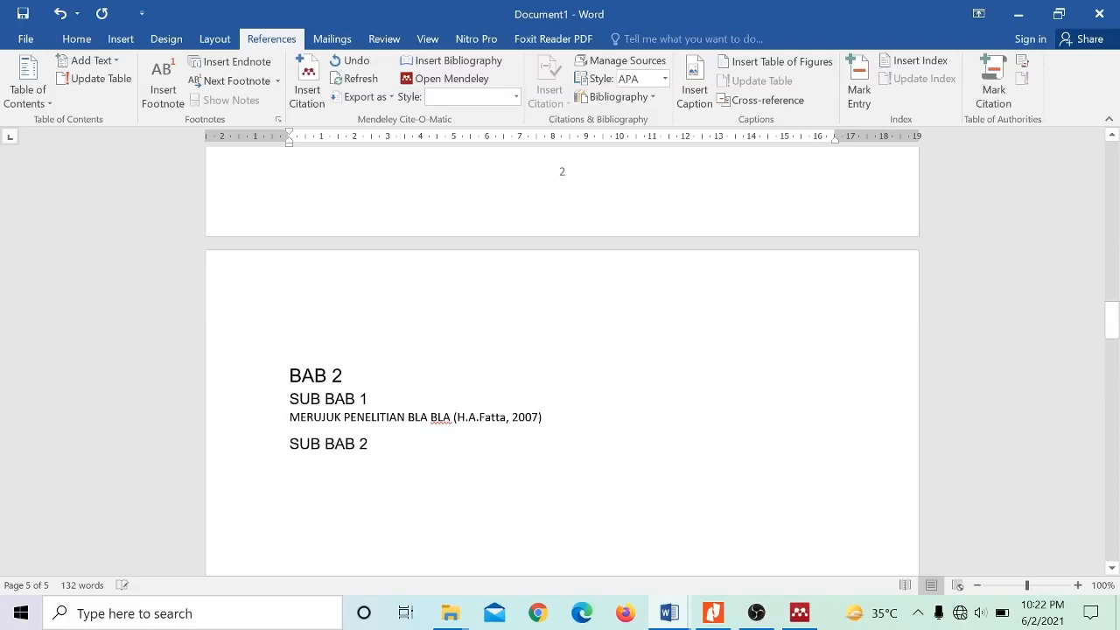
{"action": "left_click", "coordinate": [532, 418]}
{"action": "left_click", "coordinate": [574, 421]}
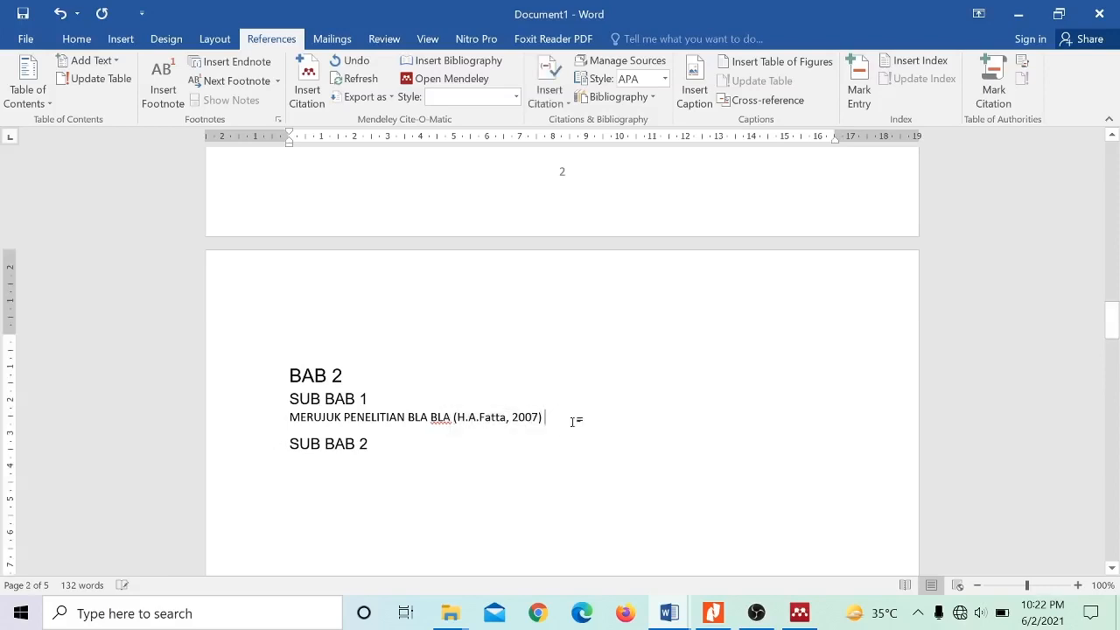